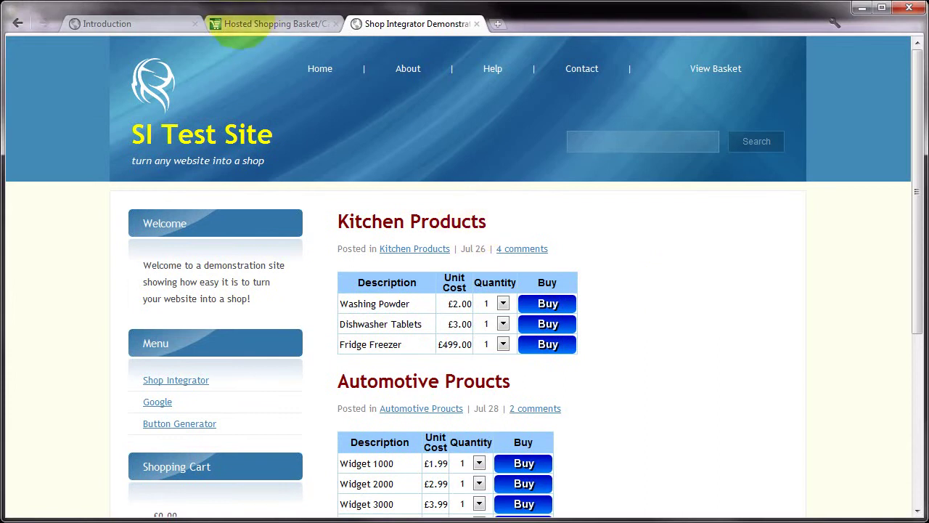
Switch to the Shop Integrator website and log on to the shop administration area.
{"action": "left_click", "coordinate": [262, 23]}
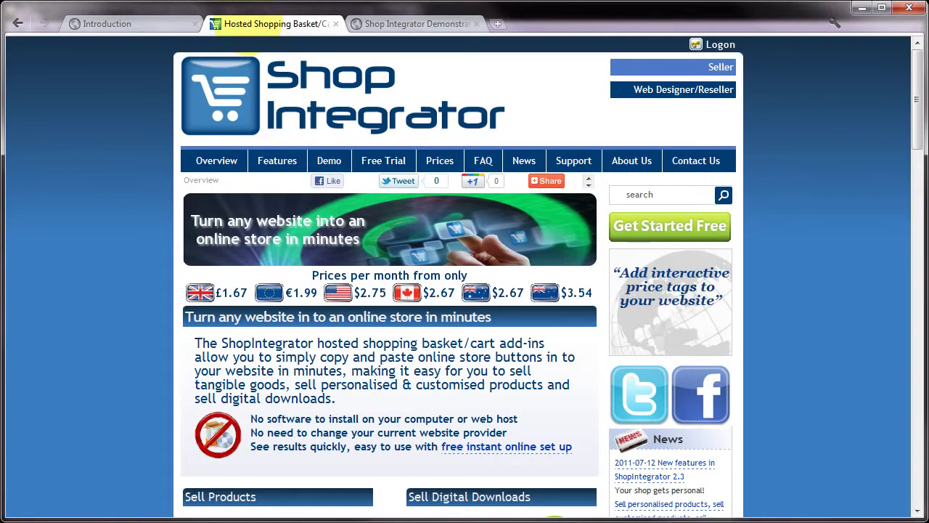
{"action": "left_click", "coordinate": [708, 44]}
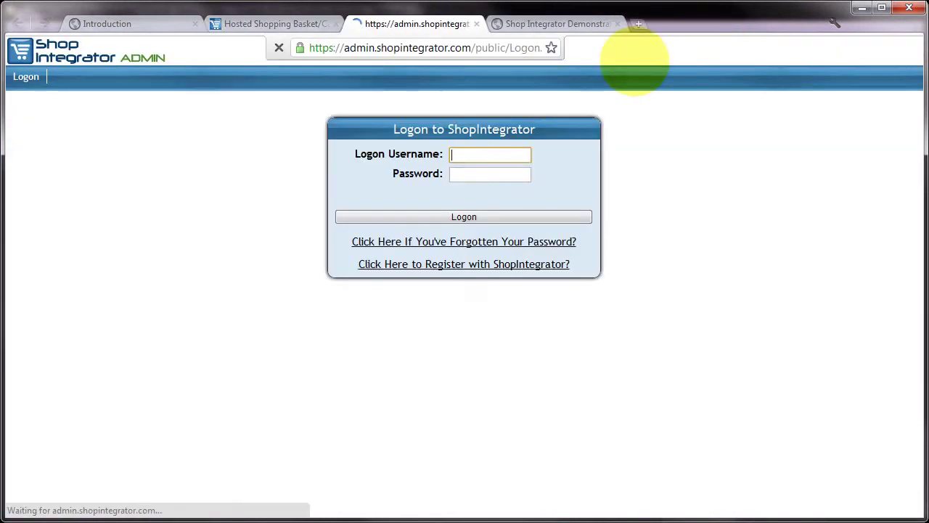
{"action": "left_click", "coordinate": [461, 215]}
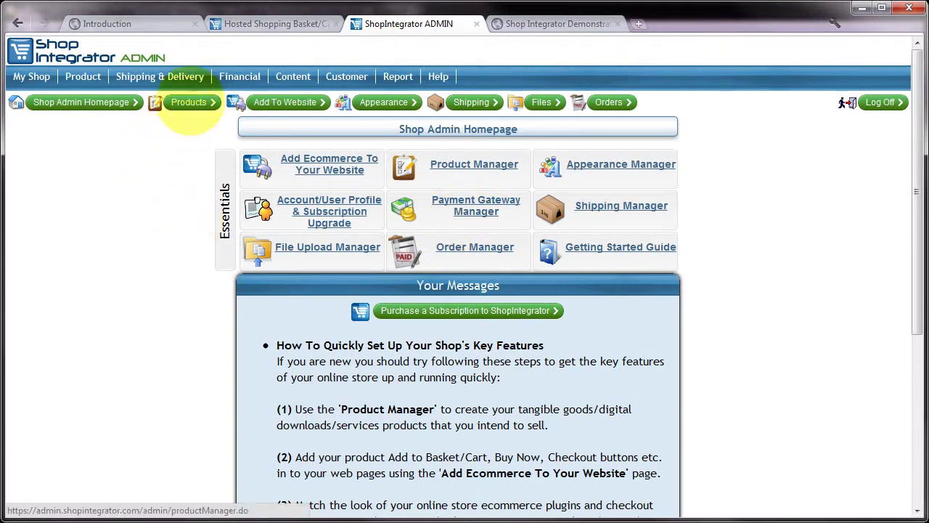
Open the product manager and list all existing products to review their stock codes, descriptions and prices.
{"action": "left_click", "coordinate": [190, 105]}
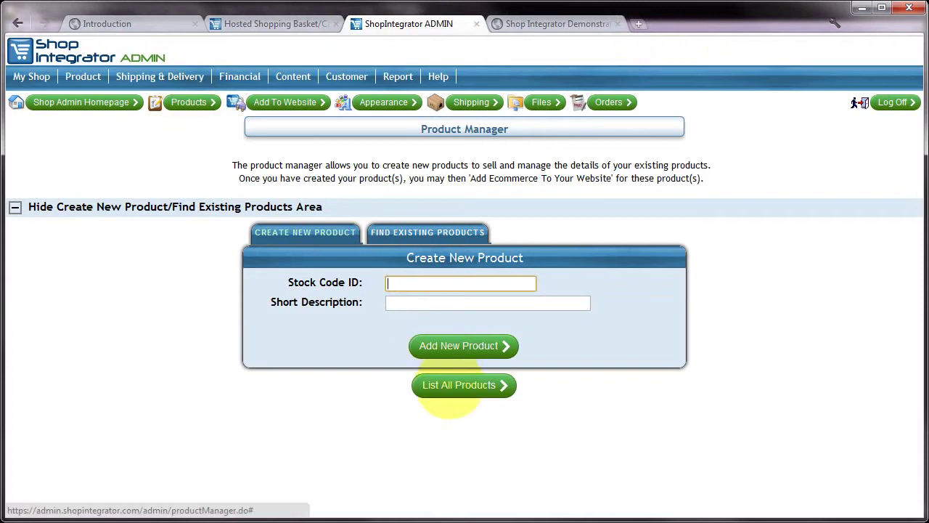
{"action": "left_click", "coordinate": [450, 385]}
{"action": "scroll", "coordinate": [450, 385], "scroll_direction": "down", "scroll_amount": 4}
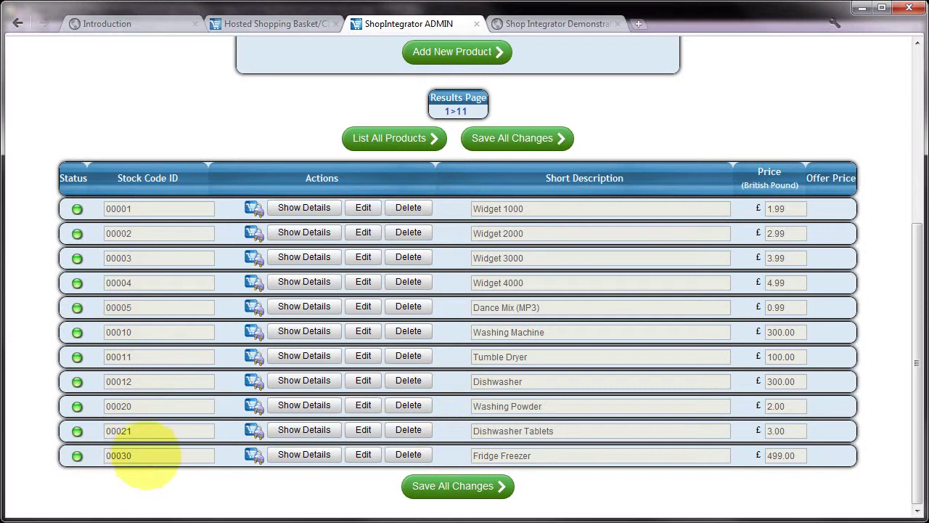
{"action": "scroll", "coordinate": [216, 208], "scroll_direction": "up", "scroll_amount": 3}
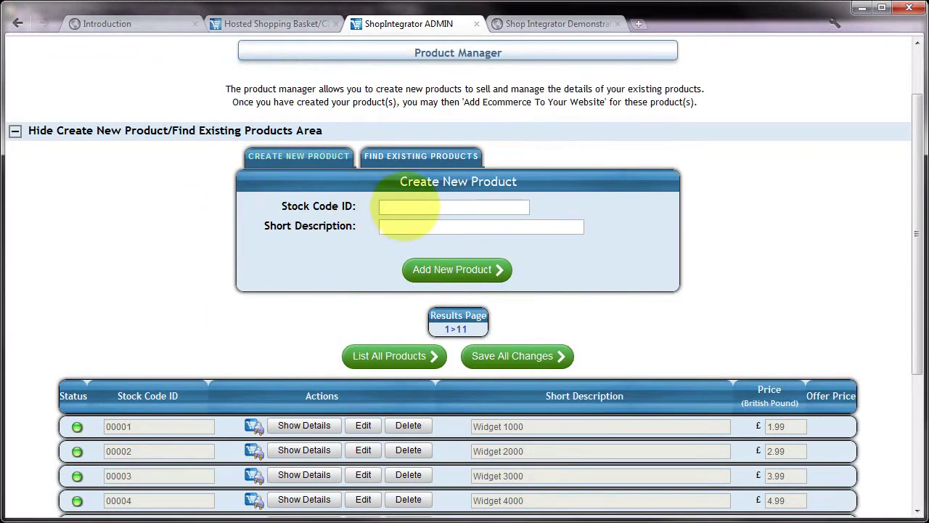
Fill in a new product with stock code 00050, short description "Test Product 1" and a price of 0.99 British Pound.
{"action": "left_click", "coordinate": [409, 207]}
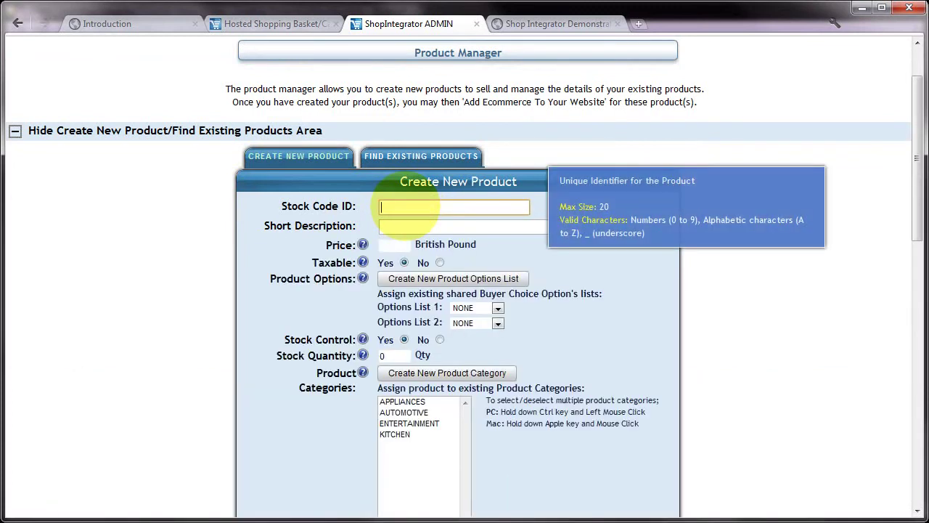
{"action": "type", "text": "00050"}
{"action": "key", "text": "Tab"}
{"action": "type", "text": "Test Pro"}
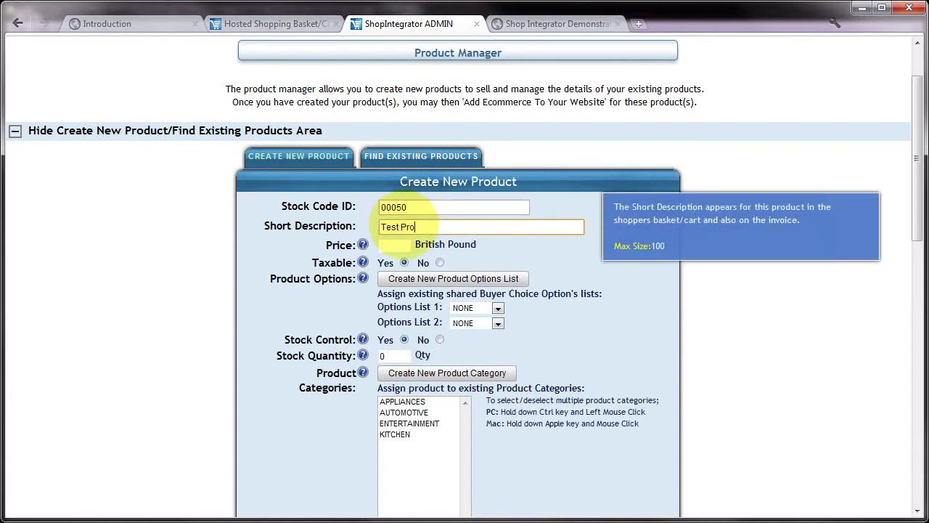
{"action": "type", "text": "duct 1"}
{"action": "left_click", "coordinate": [392, 244]}
{"action": "type", "text": "0.99"}
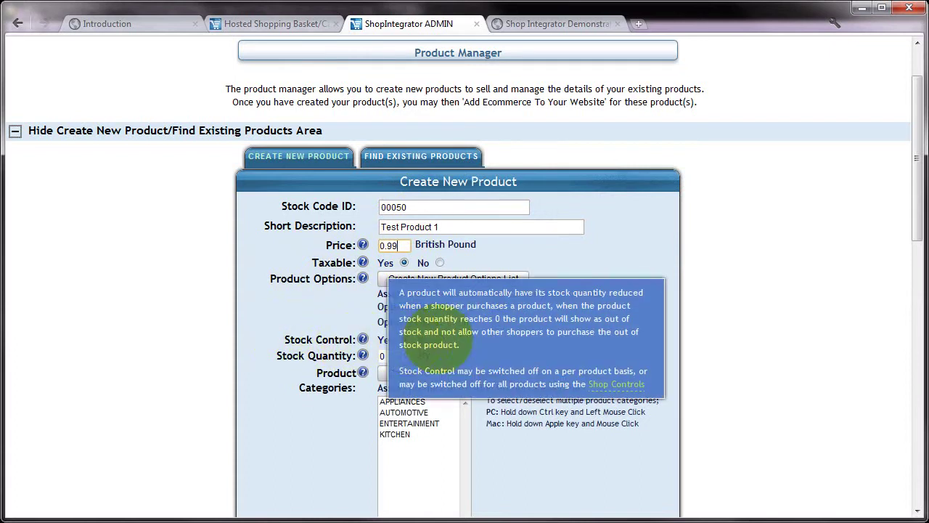
{"action": "left_click", "coordinate": [332, 414]}
Give the new product stock control with a stock quantity of 15 and assign it to the KITCHEN category.
{"action": "left_click", "coordinate": [440, 339]}
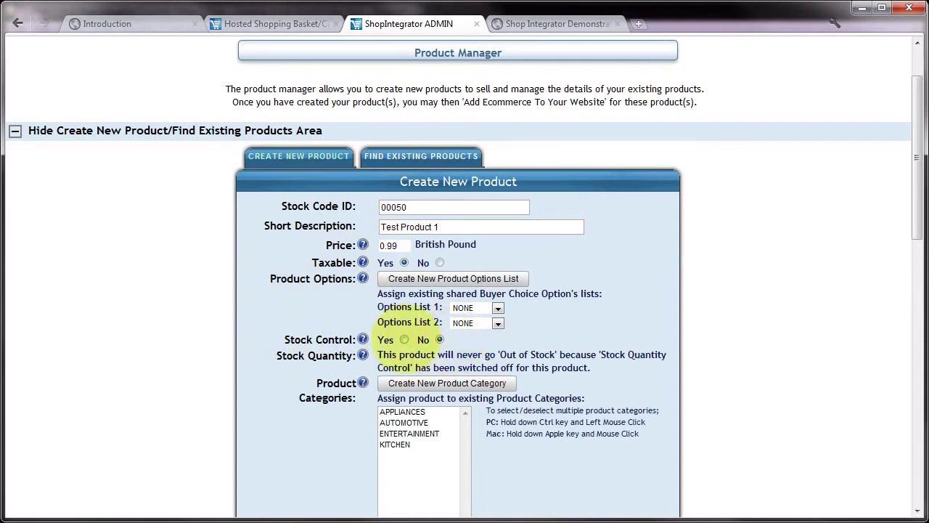
{"action": "left_click", "coordinate": [404, 339]}
{"action": "double_click", "coordinate": [382, 356]}
{"action": "type", "text": "15"}
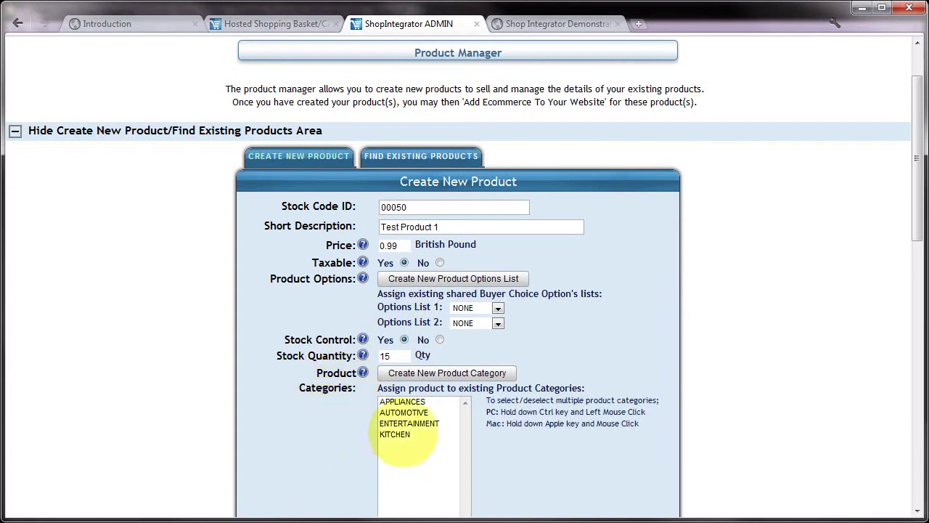
{"action": "left_click", "coordinate": [396, 434]}
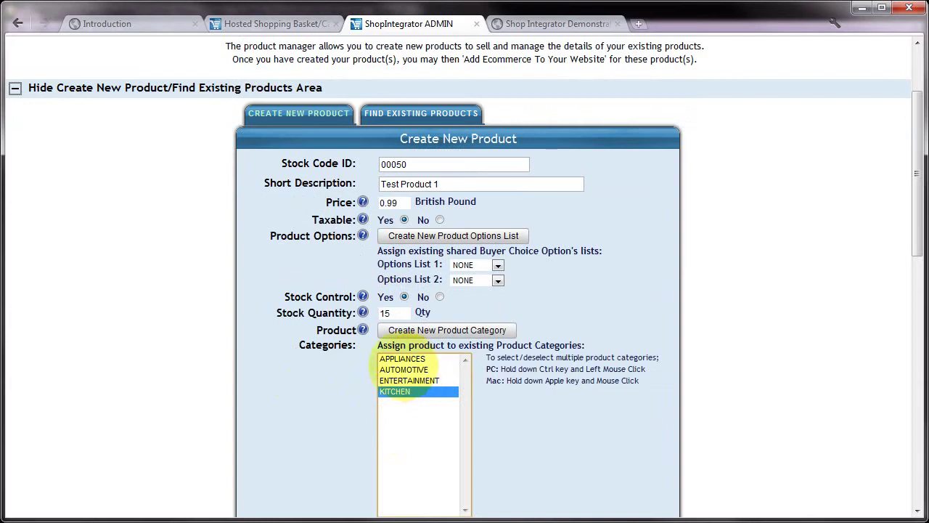
Try adding the AUTOMOTIVE and APPLIANCES categories to the product's category selection, and deselect both again.
{"action": "left_click", "coordinate": [406, 368], "text": "ctrl"}
{"action": "left_click", "coordinate": [400, 359], "text": "ctrl"}
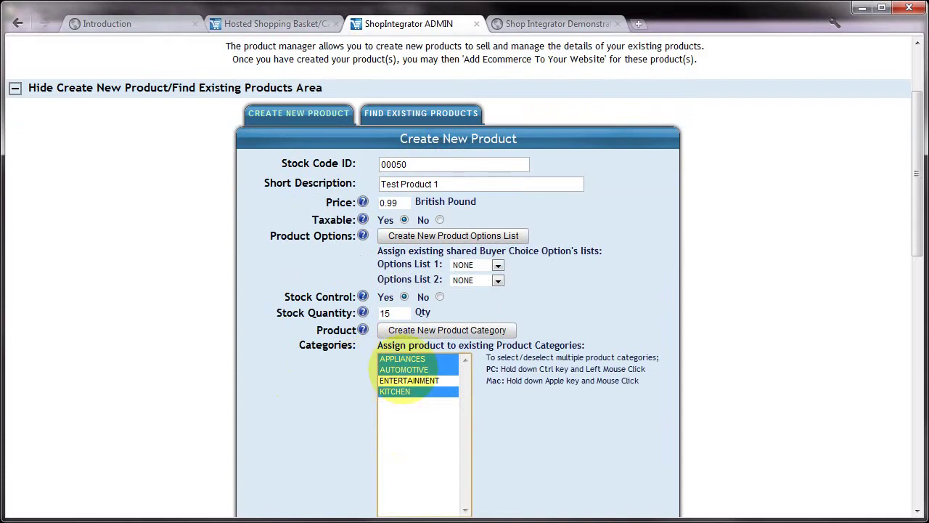
{"action": "left_click", "coordinate": [407, 369], "text": "ctrl"}
{"action": "left_click", "coordinate": [398, 359], "text": "ctrl"}
Set the new product's shipping weight to 0.5 kg.
{"action": "scroll", "coordinate": [323, 386], "scroll_direction": "down", "scroll_amount": 1}
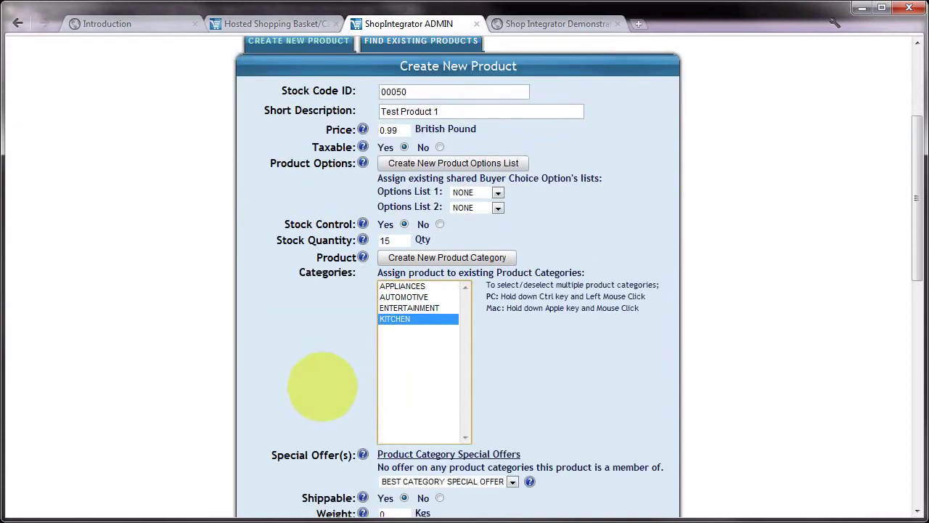
{"action": "scroll", "coordinate": [327, 381], "scroll_direction": "down", "scroll_amount": 2}
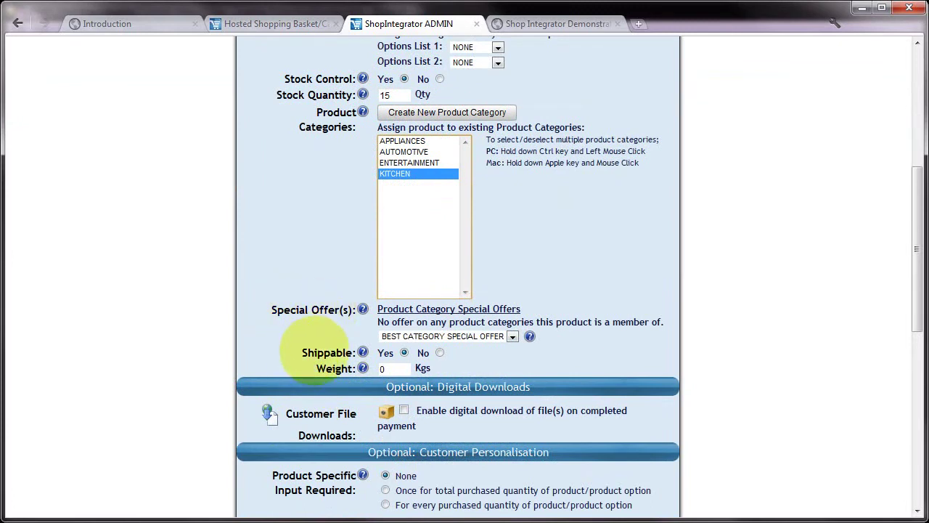
{"action": "left_click", "coordinate": [322, 355]}
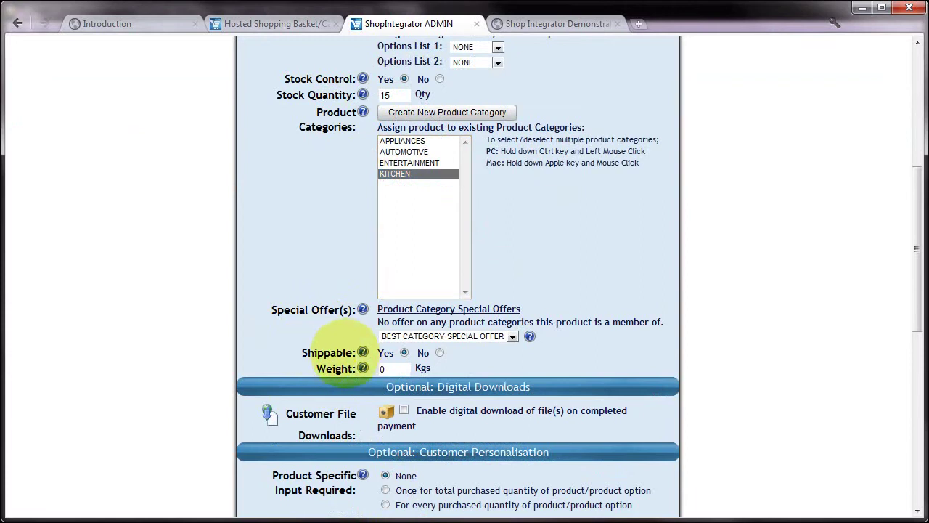
{"action": "left_click", "coordinate": [383, 369]}
{"action": "double_click", "coordinate": [382, 369]}
{"action": "type", "text": "0.5"}
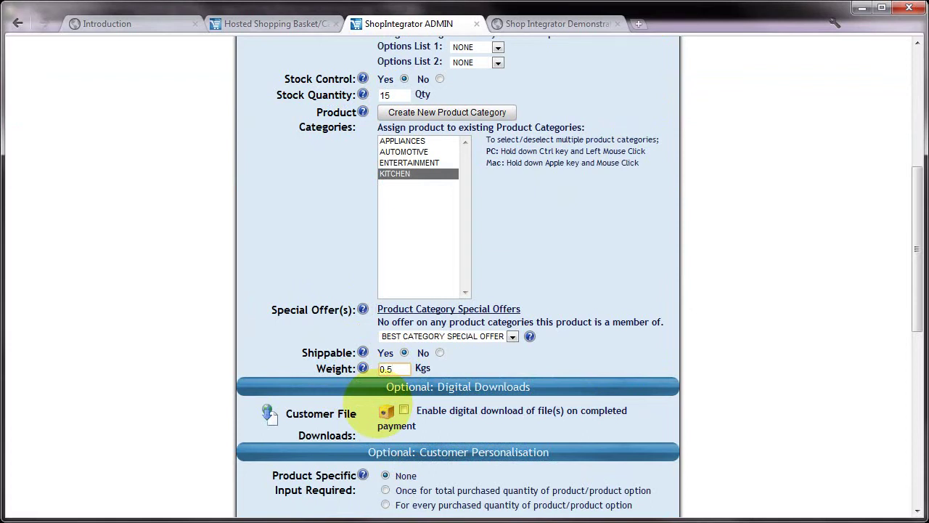
Add the new product to the shop and list all products to check its entry.
{"action": "scroll", "coordinate": [276, 341], "scroll_direction": "down", "scroll_amount": 2}
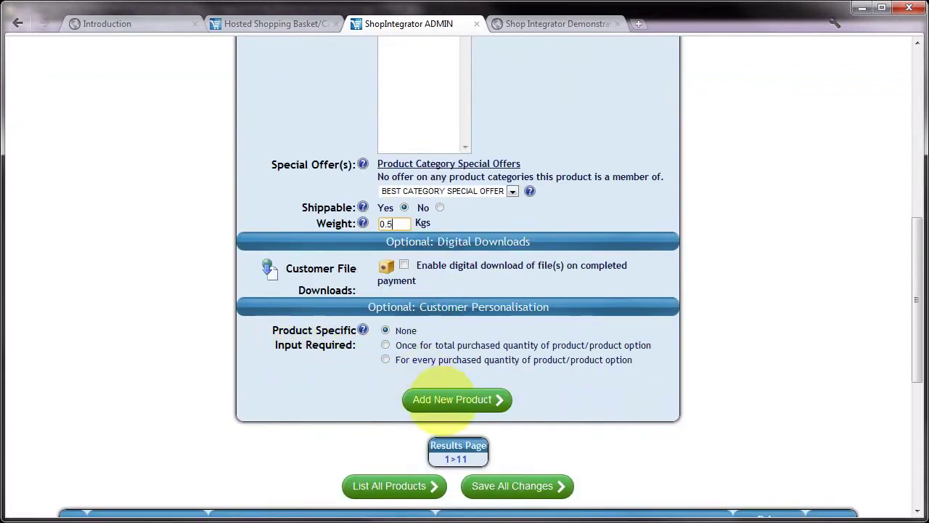
{"action": "left_click", "coordinate": [443, 401]}
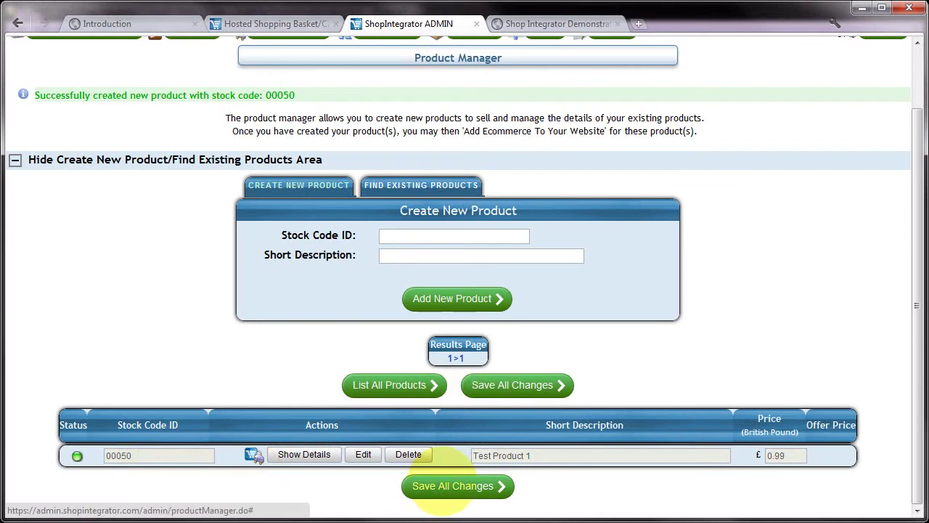
{"action": "left_click", "coordinate": [385, 385]}
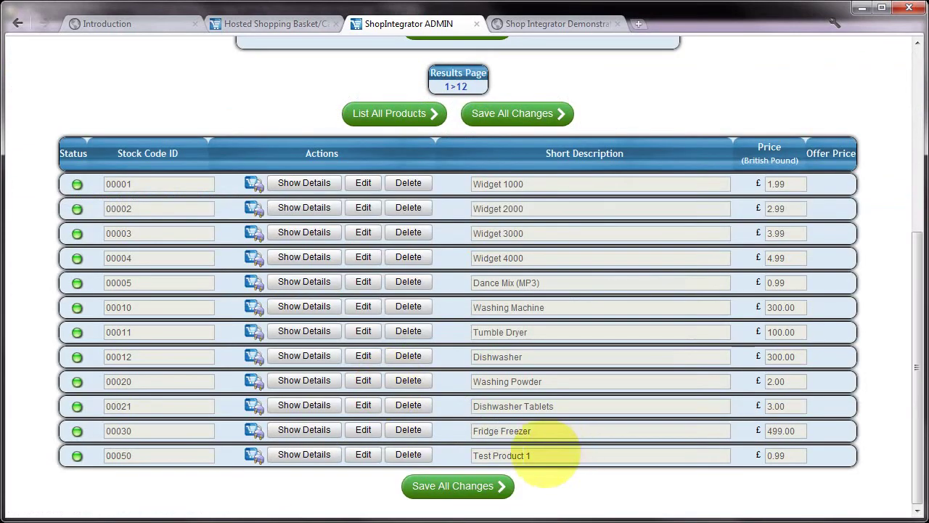
{"action": "left_click_drag", "start_coordinate": [446, 439], "coordinate": [120, 454]}
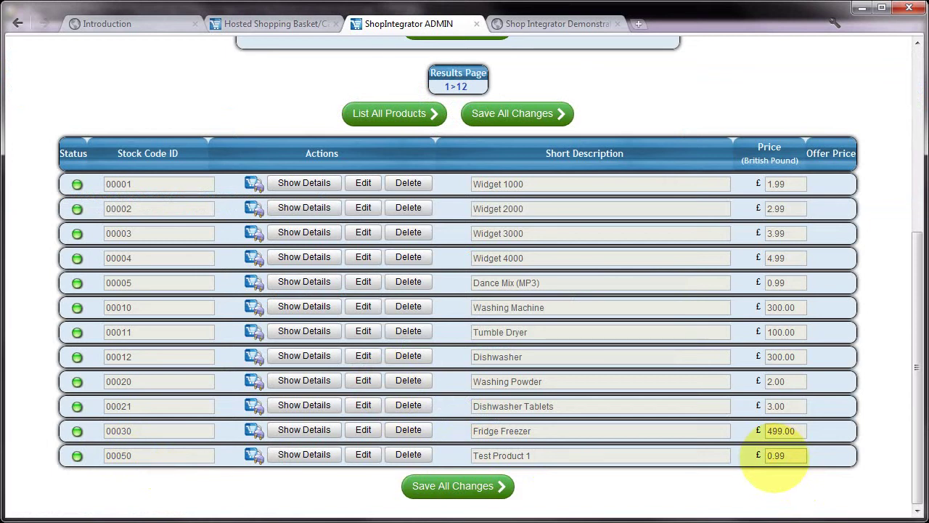
Switch to the demonstration shop site, reload it and examine the quantity choices for Test Product 1.
{"action": "left_click", "coordinate": [555, 23]}
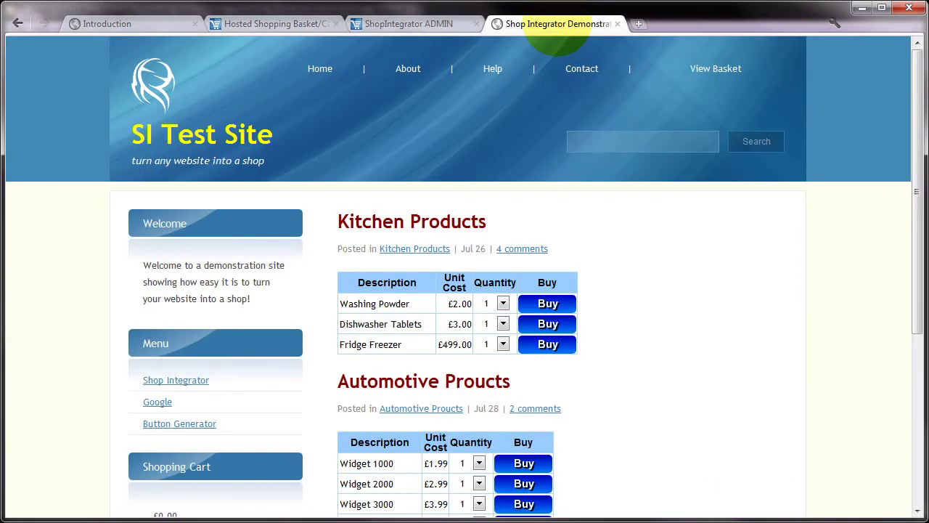
{"action": "right_click", "coordinate": [696, 287]}
{"action": "left_click", "coordinate": [732, 330]}
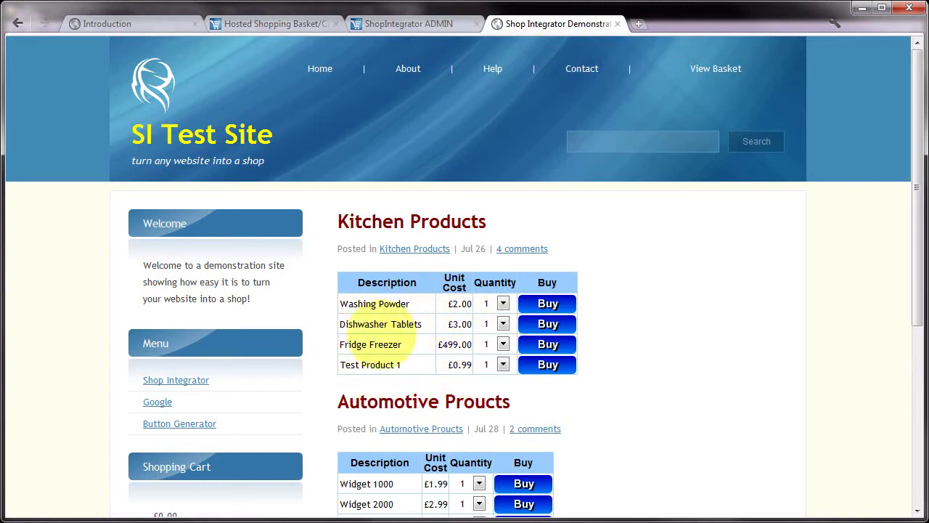
{"action": "left_click", "coordinate": [503, 365]}
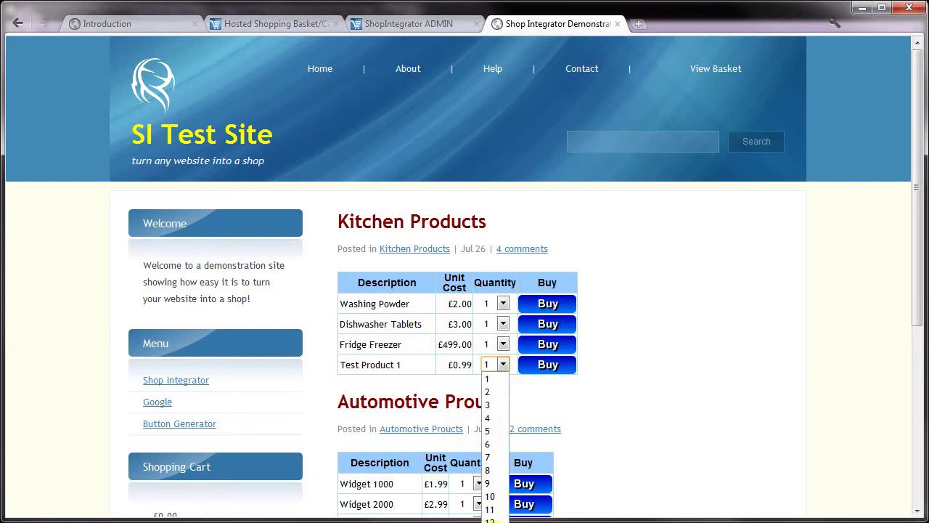
{"action": "left_click", "coordinate": [503, 365]}
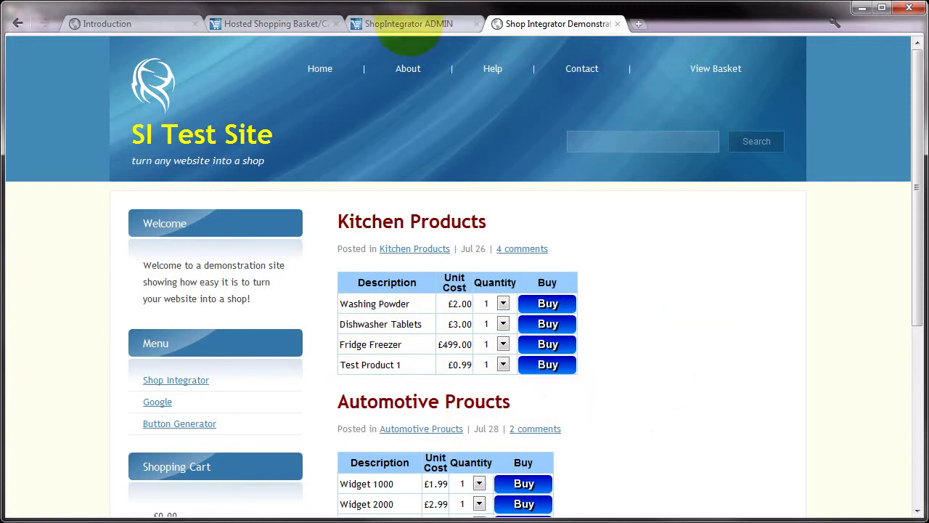
Back in ShopIntegrator ADMIN, fill in a new product with stock code 00051, short description "Test Product 2" and a price of 1.99 British Pound.
{"action": "left_click", "coordinate": [410, 24]}
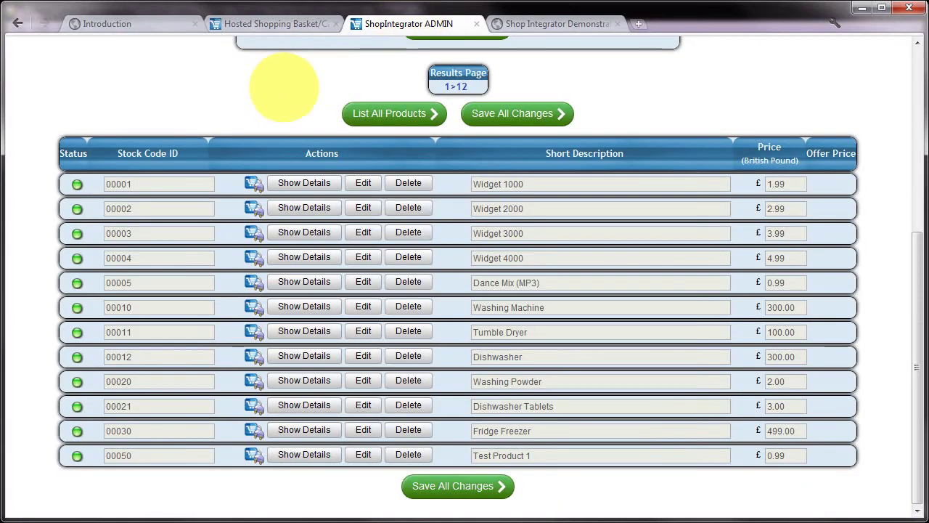
{"action": "scroll", "coordinate": [284, 87], "scroll_direction": "up", "scroll_amount": 5}
{"action": "left_click", "coordinate": [397, 254]}
{"action": "type", "text": "00051"}
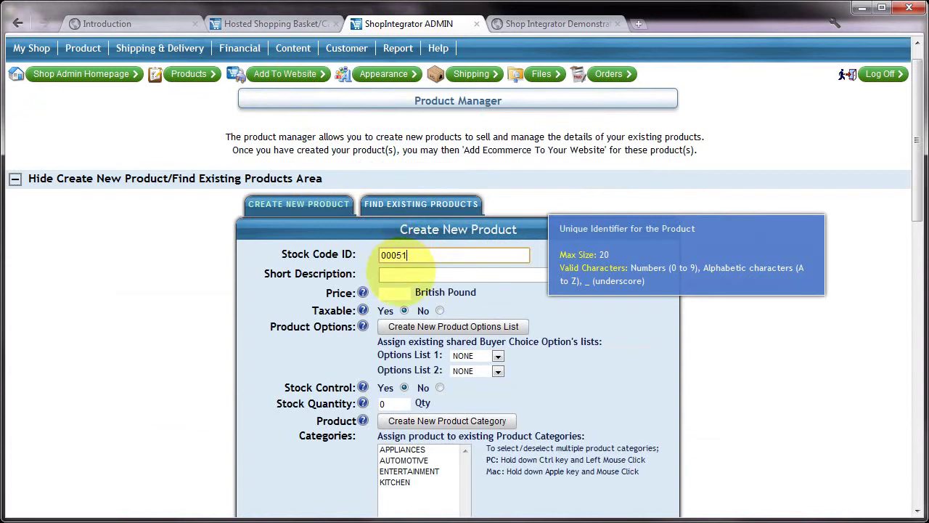
{"action": "left_click", "coordinate": [411, 274]}
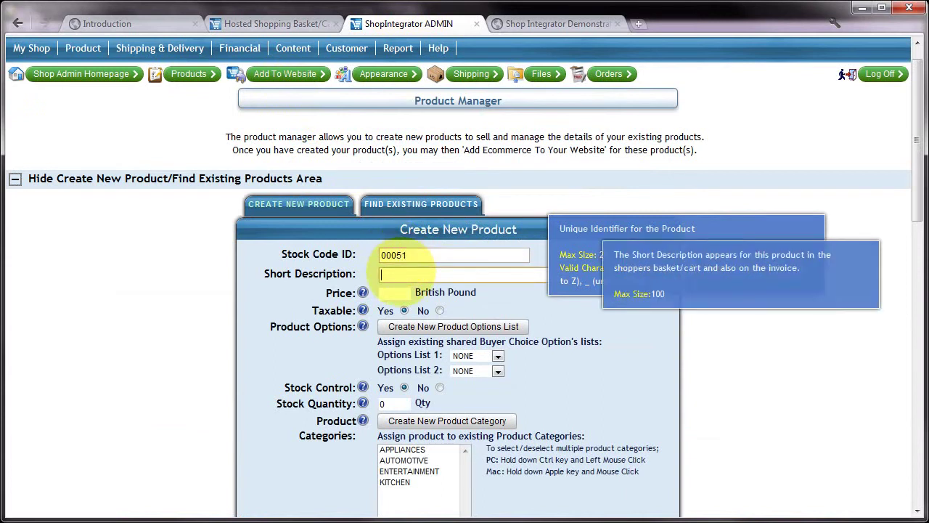
{"action": "type", "text": "Test Product 2"}
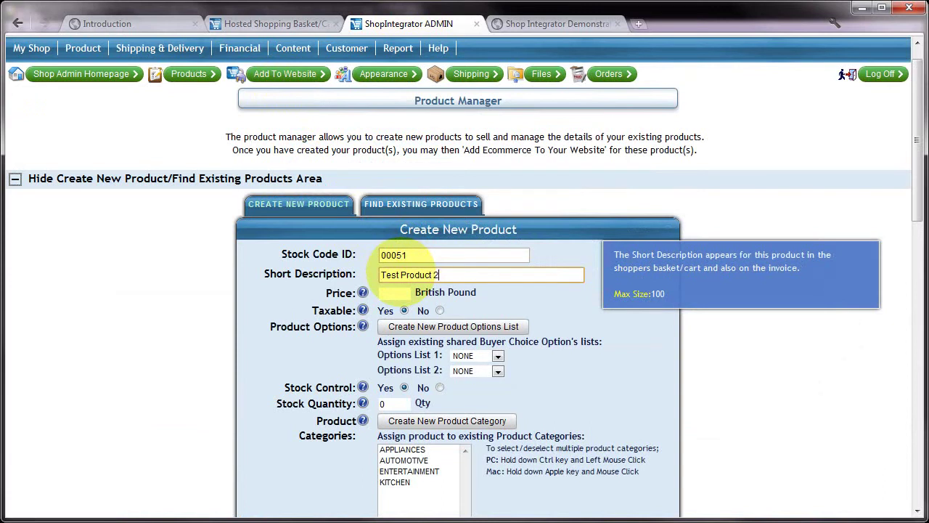
{"action": "left_click", "coordinate": [394, 294]}
{"action": "type", "text": "1.99"}
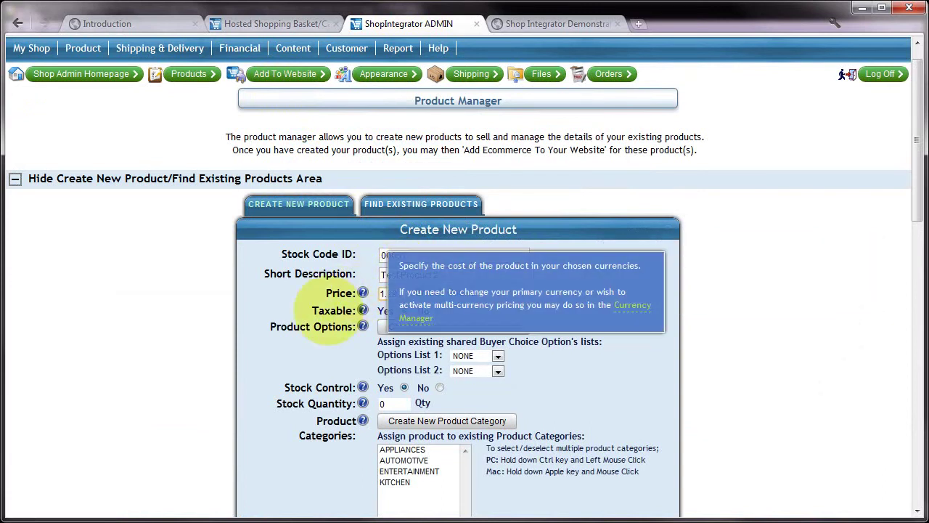
{"action": "left_click", "coordinate": [319, 321]}
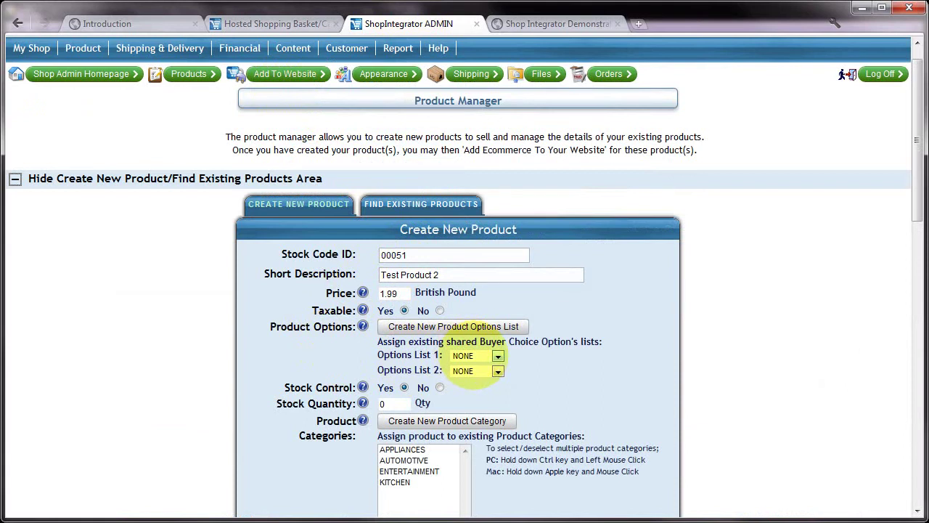
Assign the shared COLOURS list to Test Product 2 as Options List 1, and look at the choices for Options List 2.
{"action": "left_click", "coordinate": [475, 355]}
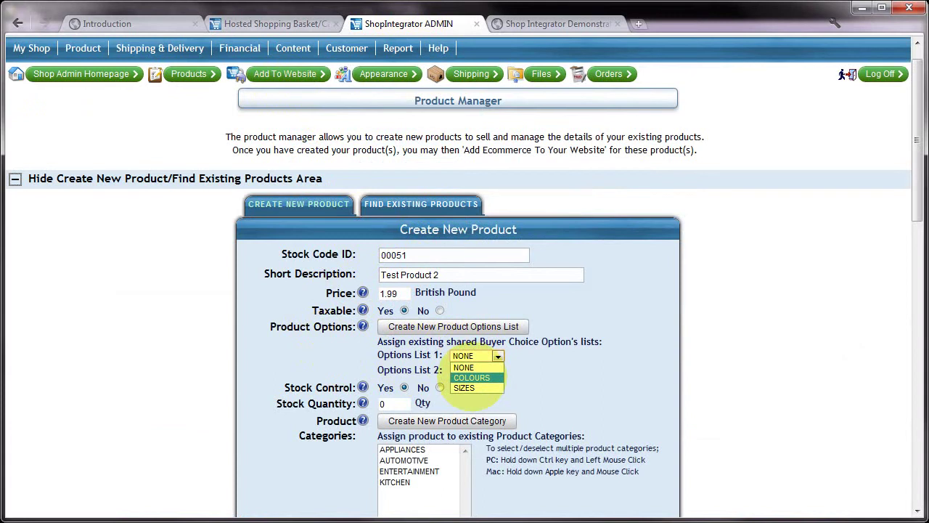
{"action": "left_click", "coordinate": [473, 378]}
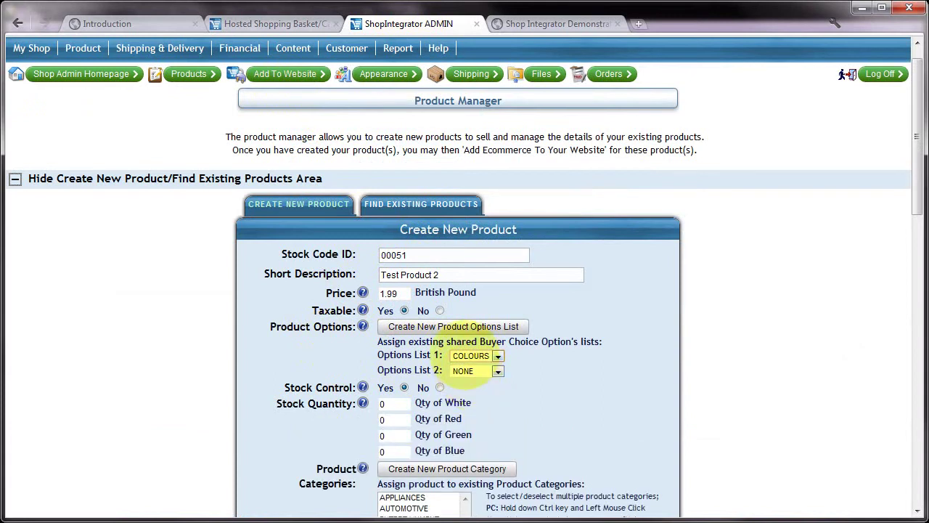
{"action": "left_click", "coordinate": [497, 371]}
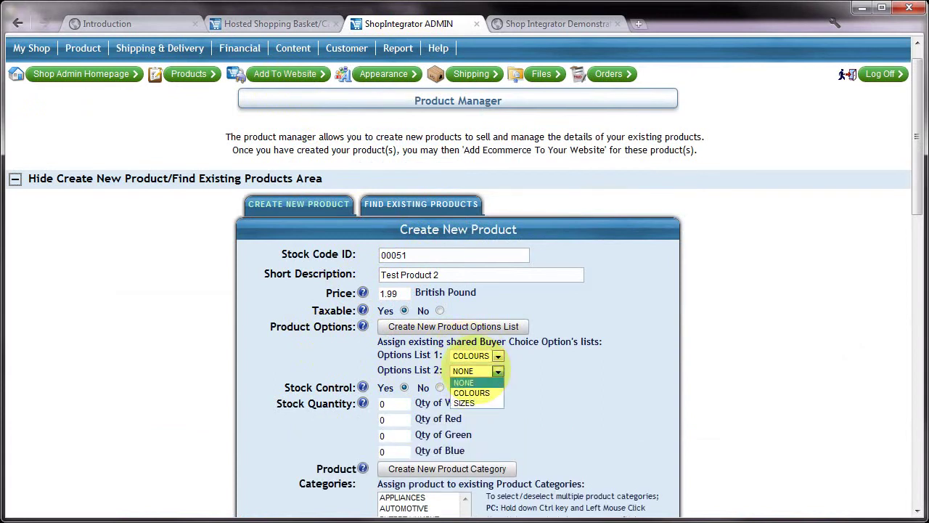
{"action": "left_click", "coordinate": [512, 381]}
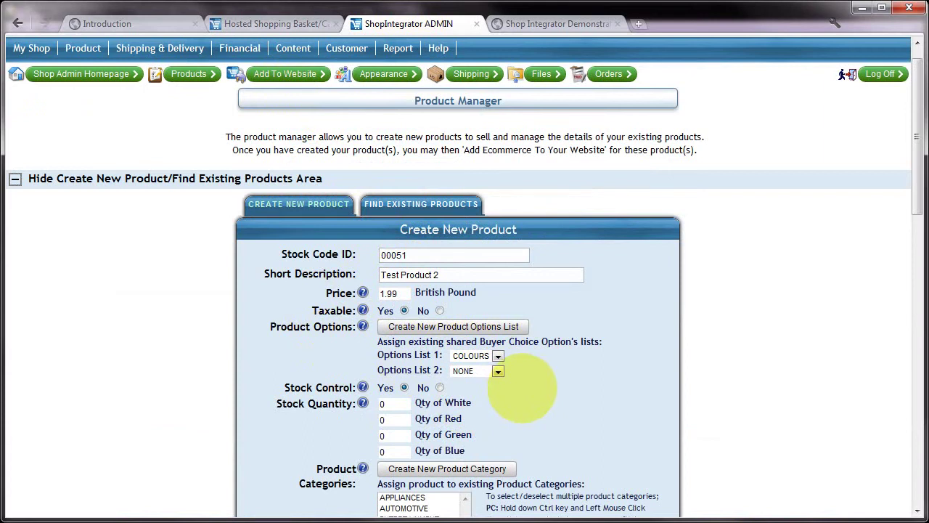
Assign the shared SIZES list to Test Product 2 as Options List 2.
{"action": "scroll", "coordinate": [523, 385], "scroll_direction": "down", "scroll_amount": 1}
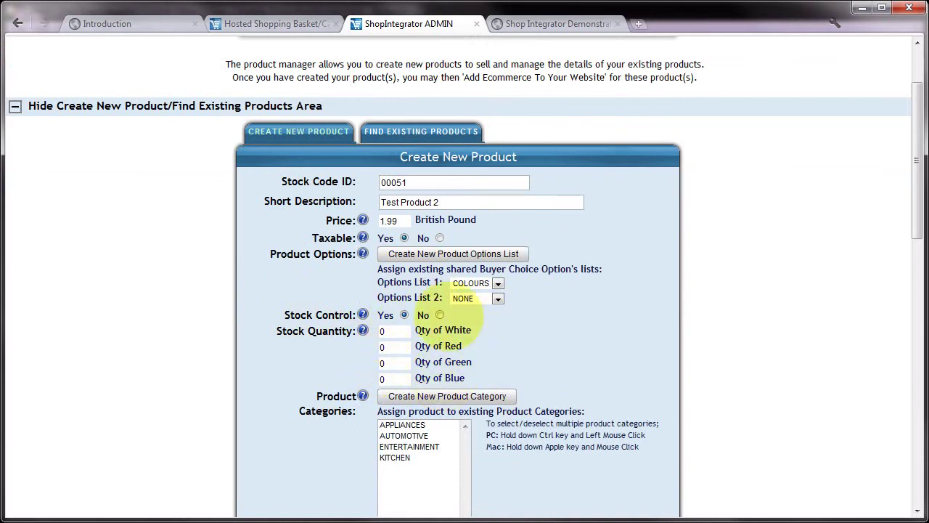
{"action": "left_click", "coordinate": [500, 299]}
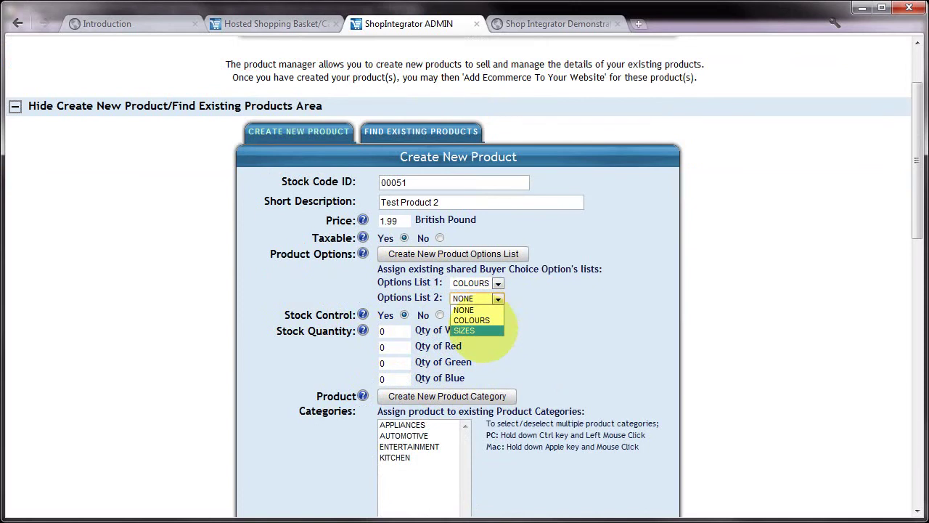
{"action": "left_click", "coordinate": [479, 330]}
{"action": "scroll", "coordinate": [522, 322], "scroll_direction": "down", "scroll_amount": 1}
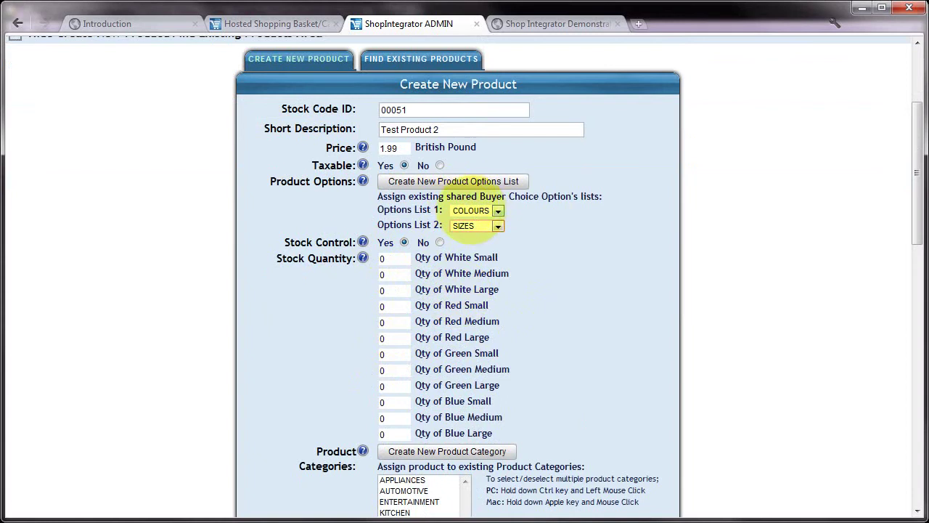
{"action": "left_click", "coordinate": [478, 225]}
{"action": "left_click", "coordinate": [477, 225]}
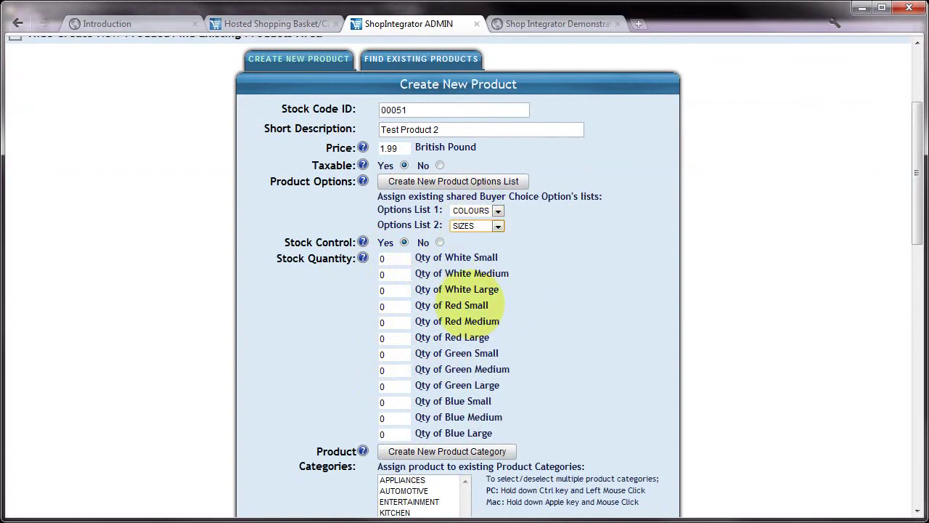
Look over the stock quantity fields for each colour and size combination, and assign the product to the AUTOMOTIVE category.
{"action": "scroll", "coordinate": [472, 305], "scroll_direction": "down", "scroll_amount": 1}
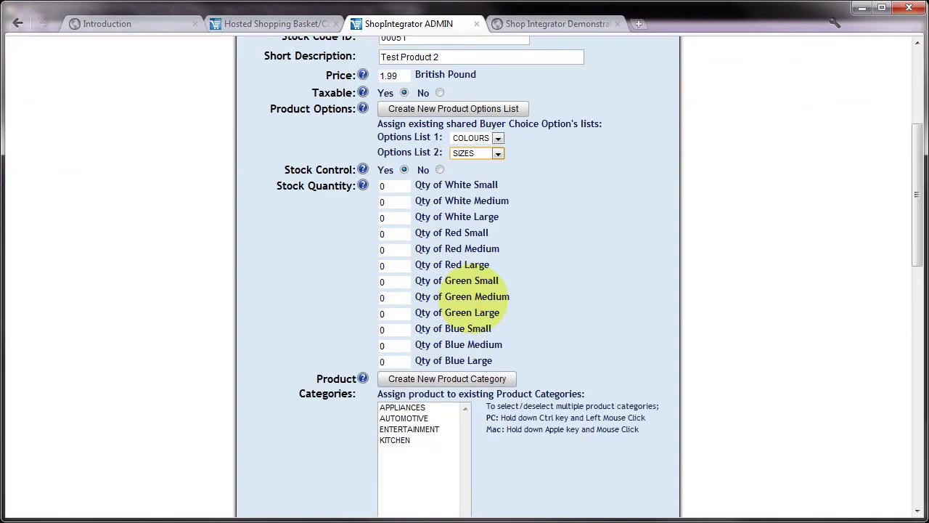
{"action": "scroll", "coordinate": [471, 295], "scroll_direction": "down", "scroll_amount": 1}
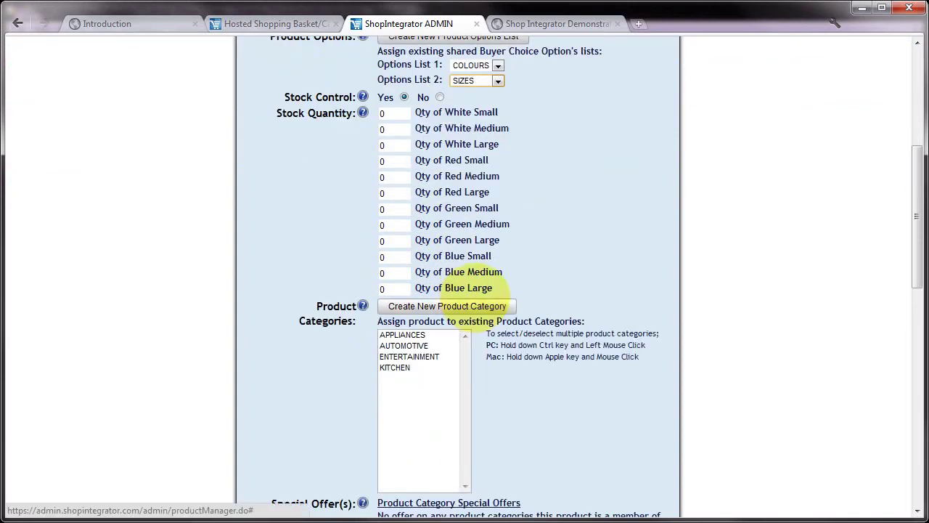
{"action": "scroll", "coordinate": [485, 289], "scroll_direction": "up", "scroll_amount": 2}
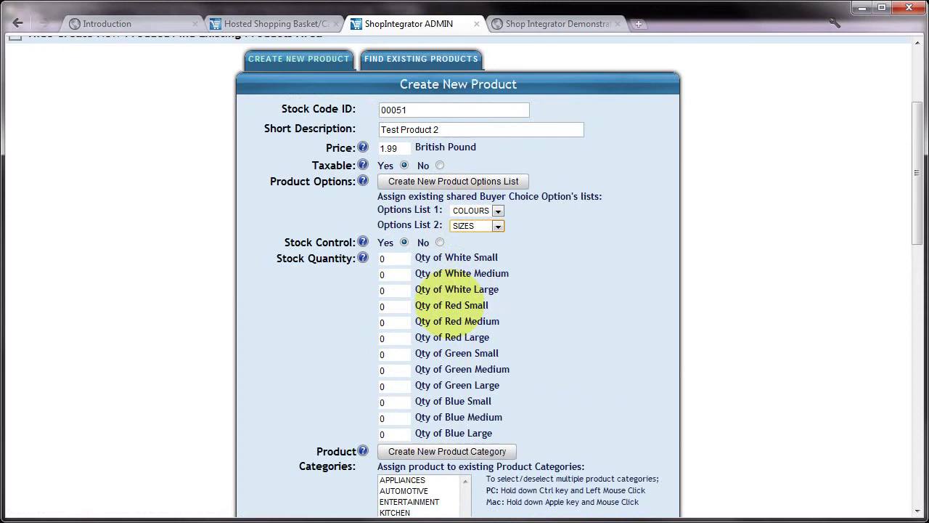
{"action": "scroll", "coordinate": [448, 301], "scroll_direction": "down", "scroll_amount": 1}
{"action": "scroll", "coordinate": [450, 305], "scroll_direction": "down", "scroll_amount": 1}
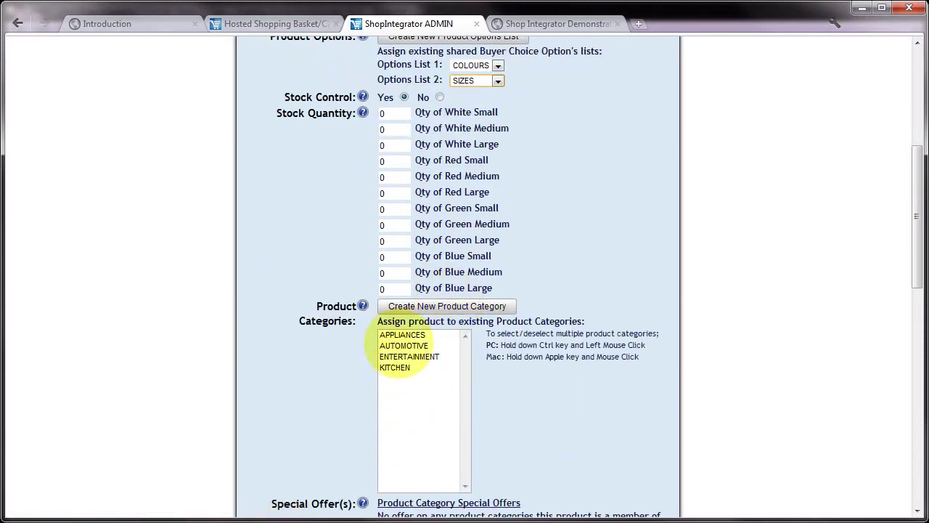
{"action": "left_click", "coordinate": [404, 346]}
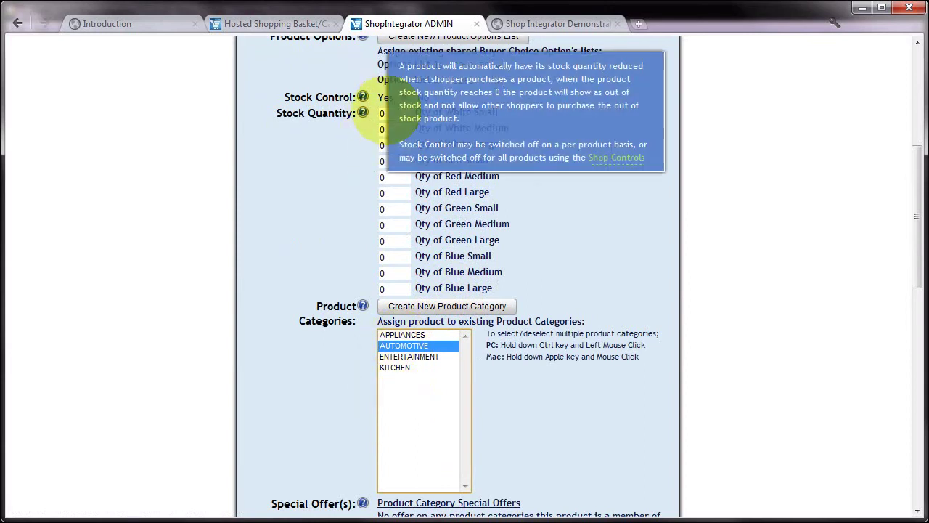
Set the stock quantity to 10 for every size of White, Red and Green.
{"action": "left_click", "coordinate": [385, 113]}
{"action": "key", "text": "BackSpace"}
{"action": "type", "text": "10"}
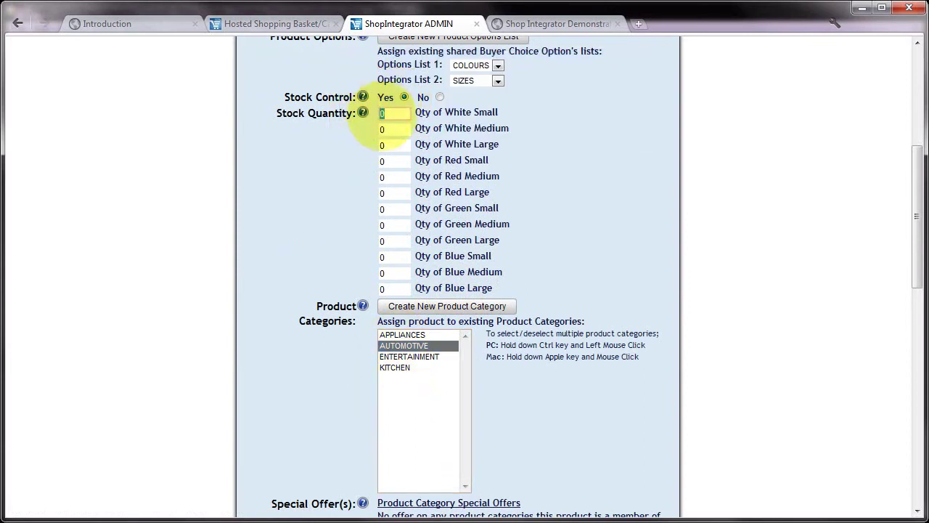
{"action": "left_click", "coordinate": [385, 129]}
{"action": "key", "text": "BackSpace"}
{"action": "type", "text": "10"}
{"action": "key", "text": "Tab"}
{"action": "type", "text": "10"}
{"action": "key", "text": "Tab"}
{"action": "type", "text": "10"}
{"action": "key", "text": "Tab"}
{"action": "type", "text": "10"}
{"action": "key", "text": "Tab"}
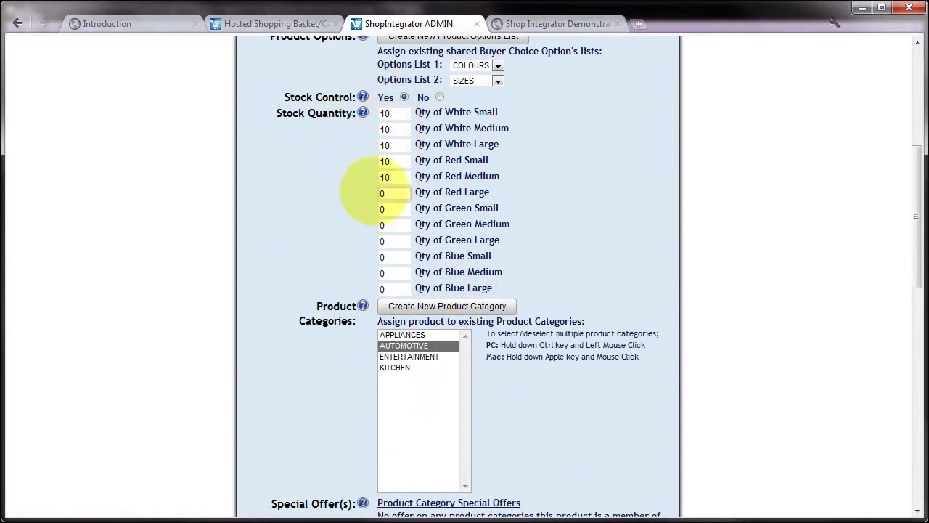
{"action": "type", "text": "10"}
{"action": "key", "text": "Tab"}
{"action": "type", "text": "10"}
{"action": "key", "text": "Tab"}
{"action": "type", "text": "10"}
{"action": "key", "text": "Tab"}
{"action": "type", "text": "10"}
{"action": "key", "text": "Tab"}
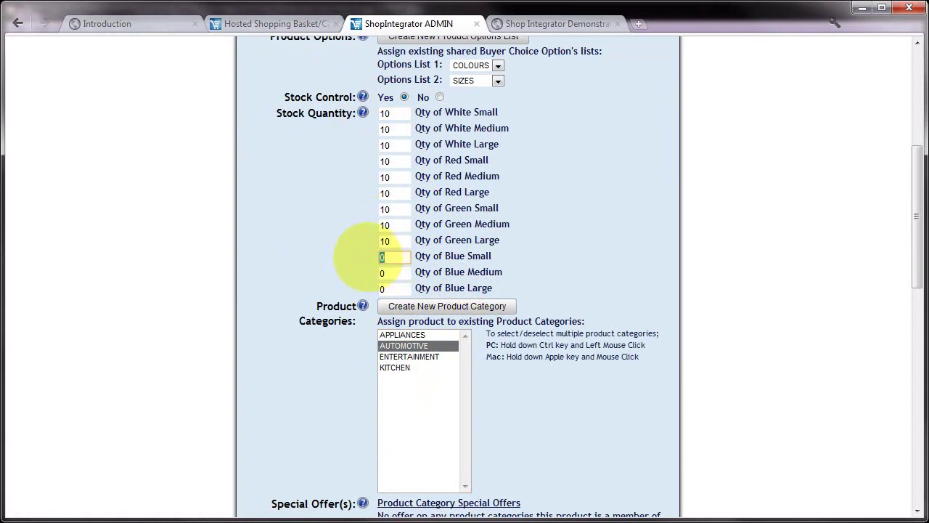
Set the Blue stock quantities to 5 for Small, 10 for Medium and 10 for Large.
{"action": "type", "text": "5"}
{"action": "key", "text": "Tab"}
{"action": "type", "text": "10"}
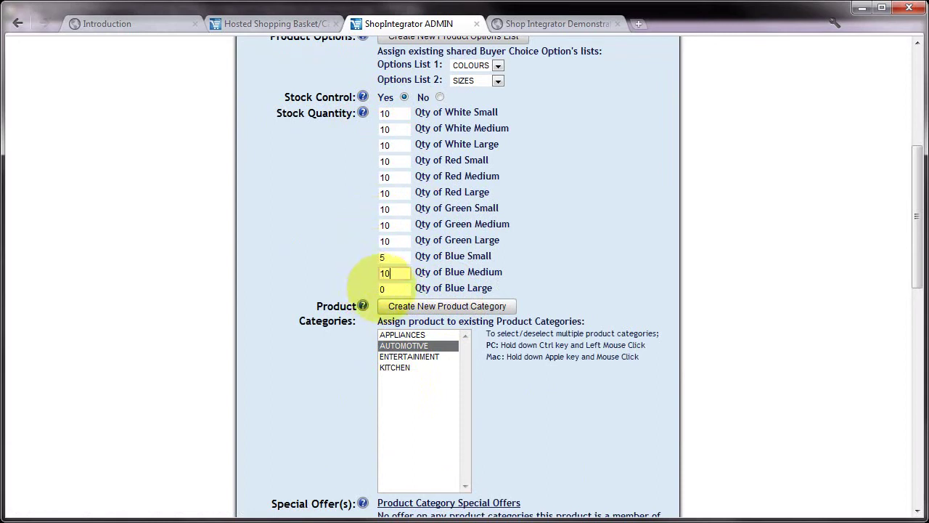
{"action": "key", "text": "Tab"}
{"action": "type", "text": "10"}
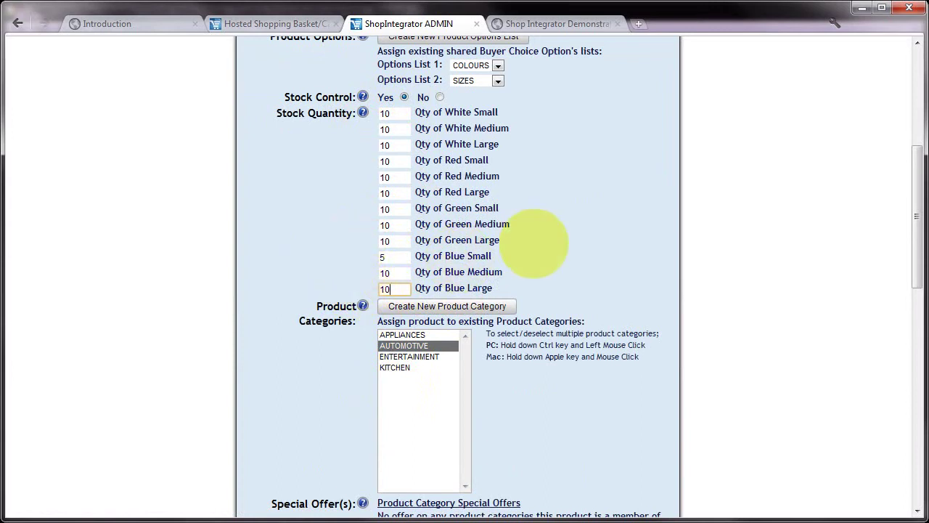
Set the product's weight to 1 Kgs and add the new product to the shop.
{"action": "scroll", "coordinate": [536, 243], "scroll_direction": "down", "scroll_amount": 3}
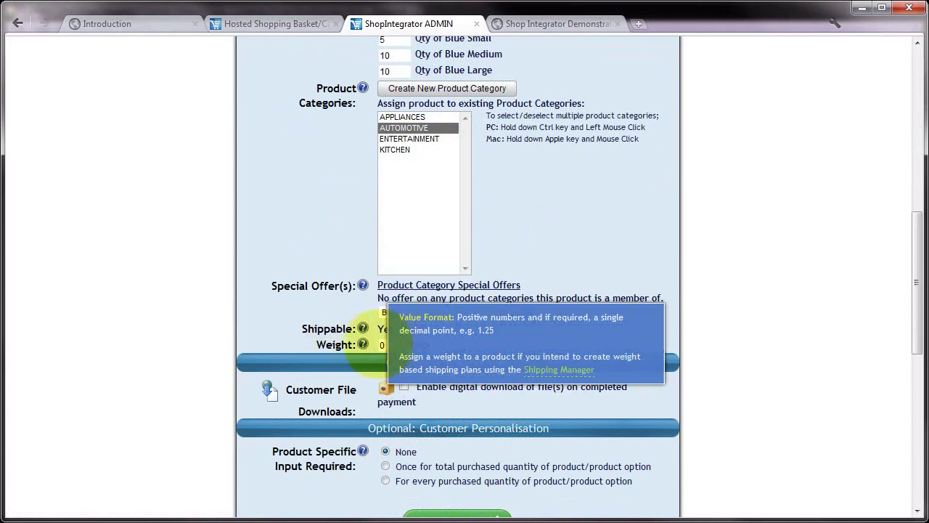
{"action": "double_click", "coordinate": [383, 345]}
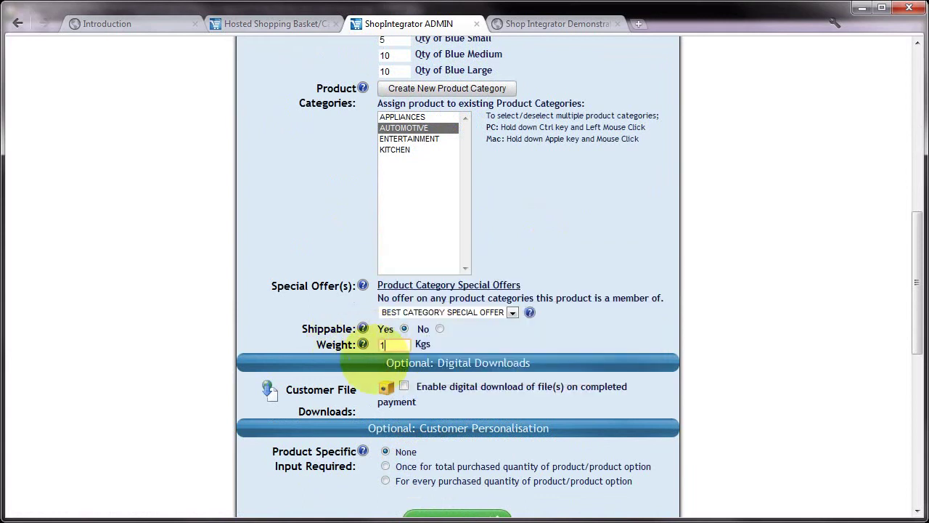
{"action": "scroll", "coordinate": [454, 377], "scroll_direction": "down", "scroll_amount": 2}
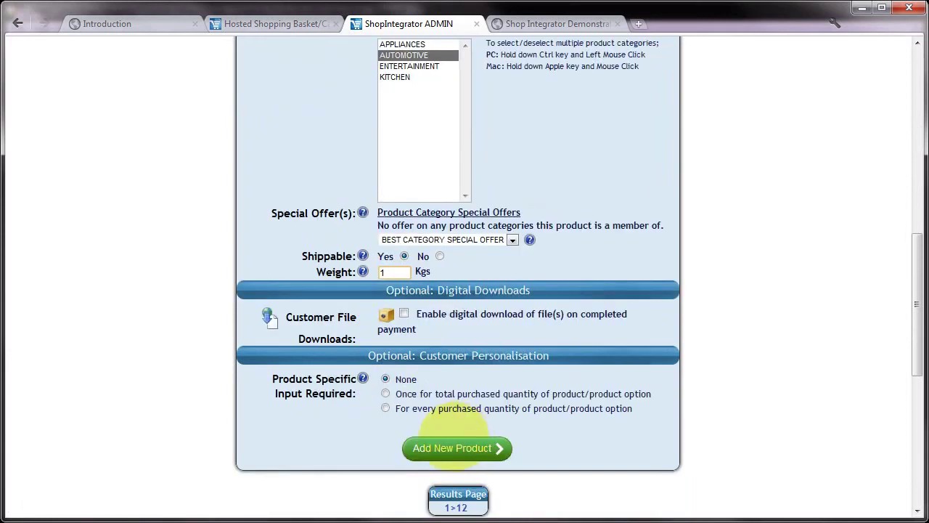
{"action": "left_click", "coordinate": [458, 444]}
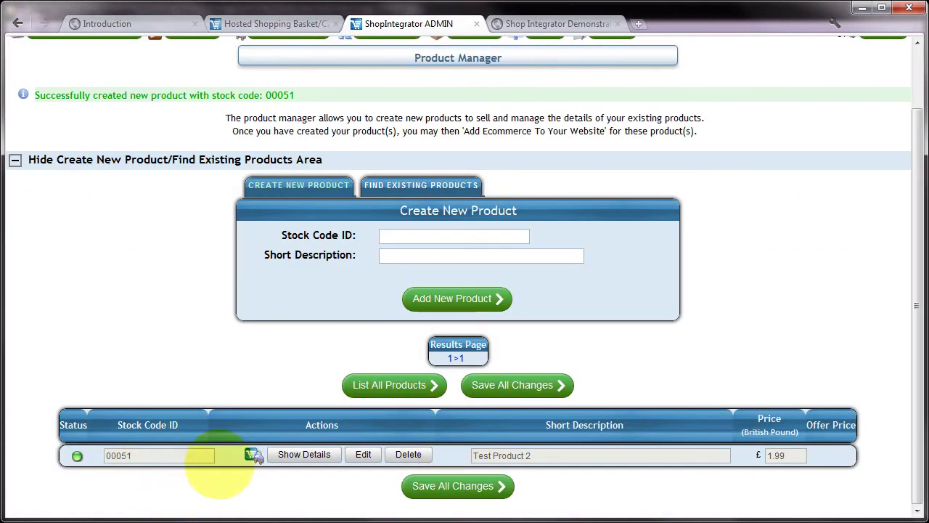
List all products and check the entry for stock code 00051.
{"action": "left_click", "coordinate": [392, 385]}
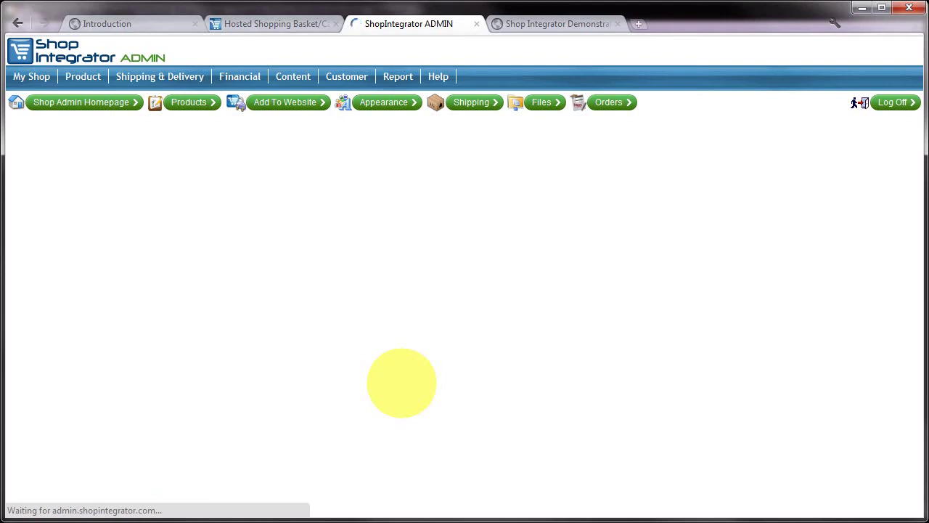
{"action": "scroll", "coordinate": [398, 327], "scroll_direction": "down", "scroll_amount": 5}
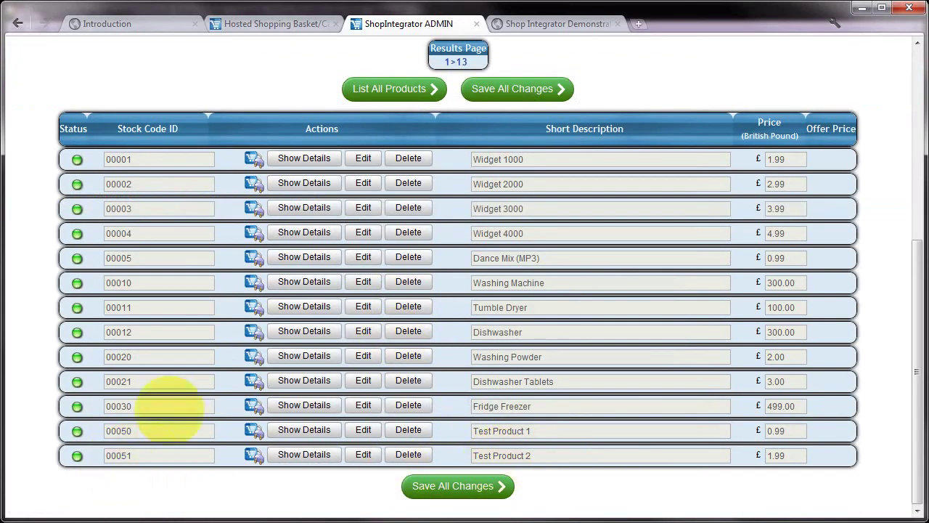
Switch to the demonstration shop site, reload it and look for Test Product 2 among the automotive products.
{"action": "left_click", "coordinate": [553, 23]}
{"action": "right_click", "coordinate": [631, 253]}
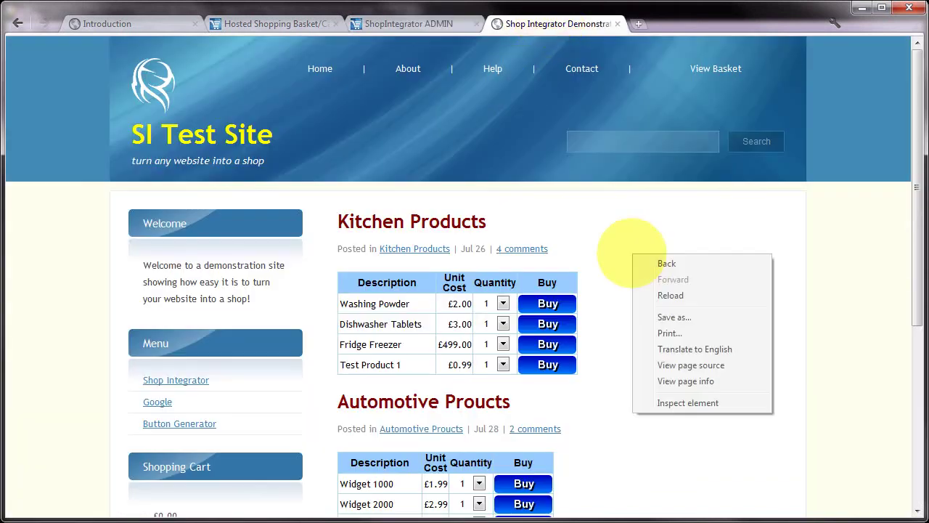
{"action": "left_click", "coordinate": [630, 294]}
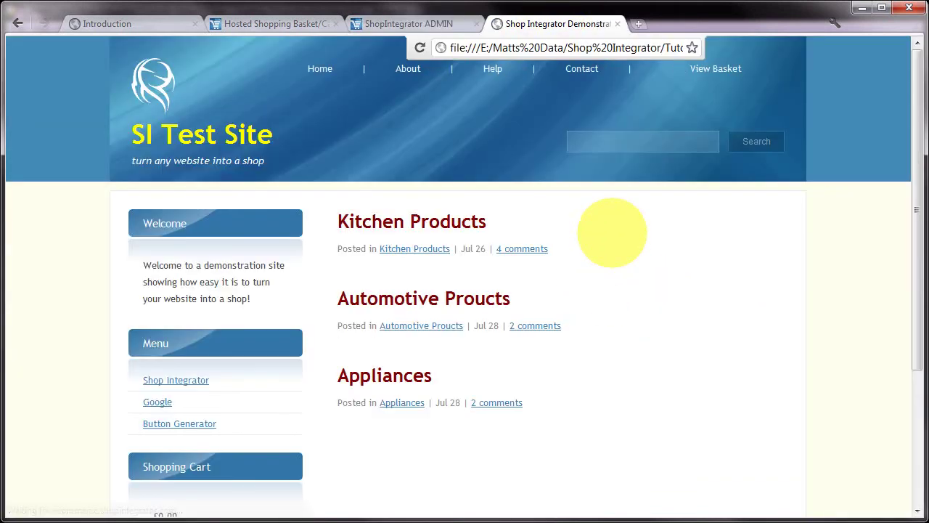
{"action": "scroll", "coordinate": [617, 234], "scroll_direction": "down", "scroll_amount": 1}
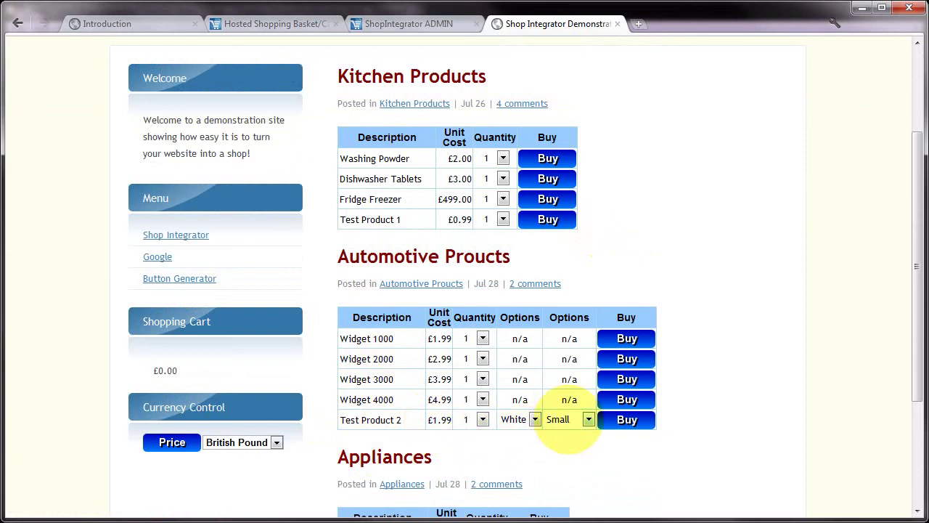
Compare the quantity choices for Test Product 2 in White Small and Blue Small.
{"action": "left_click", "coordinate": [483, 419]}
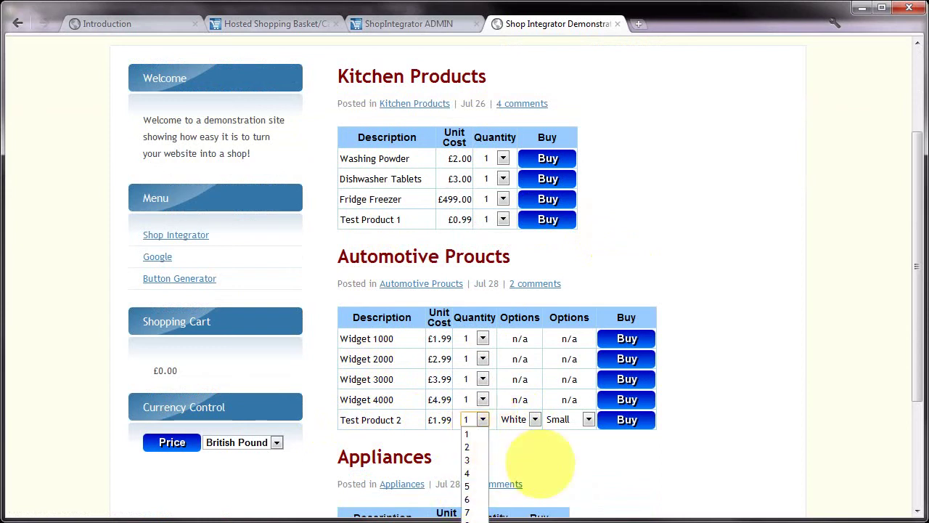
{"action": "left_click", "coordinate": [535, 419]}
{"action": "left_click", "coordinate": [526, 422]}
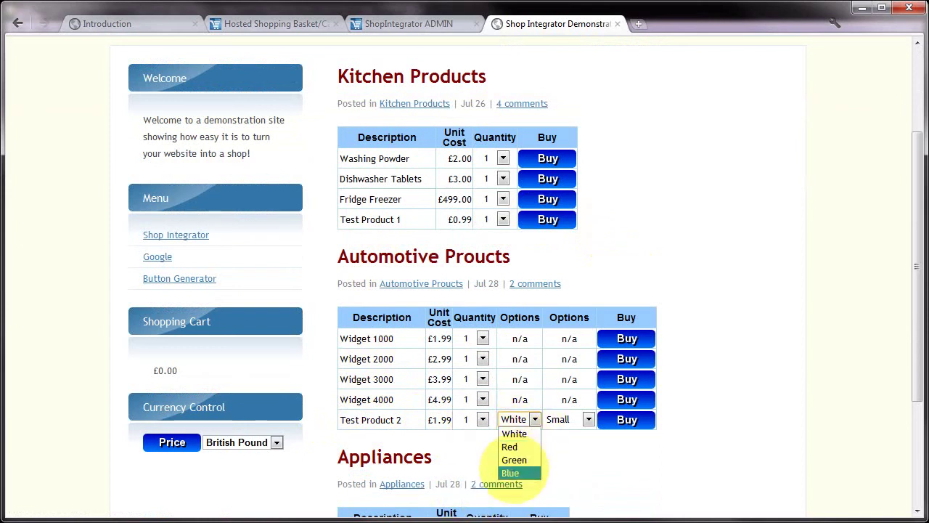
{"action": "left_click", "coordinate": [512, 473]}
{"action": "left_click", "coordinate": [472, 420]}
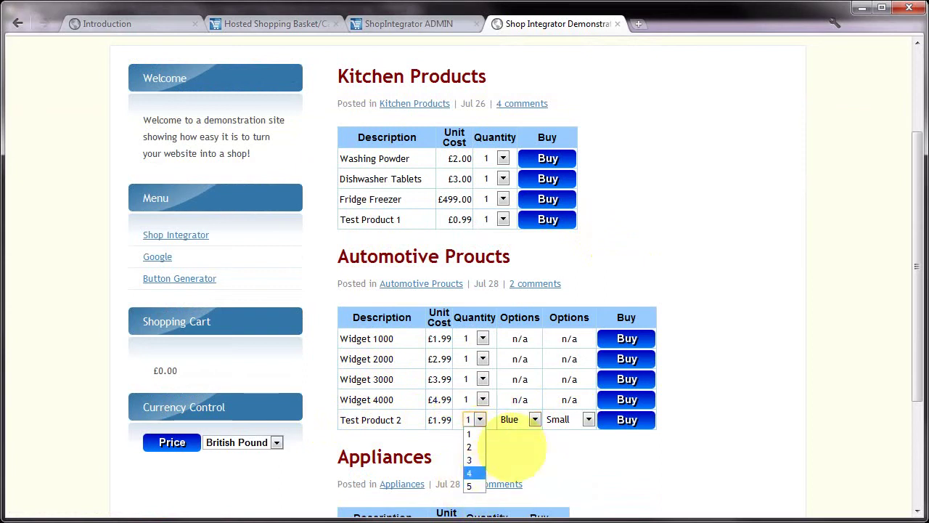
{"action": "left_click", "coordinate": [513, 443]}
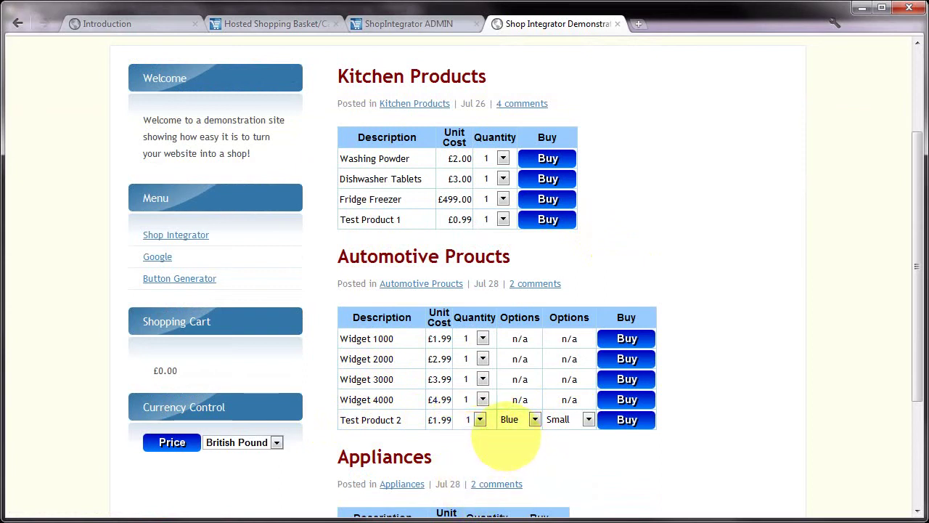
Choose Red and Medium for Test Product 2 and add one to the shopping basket.
{"action": "left_click", "coordinate": [567, 420]}
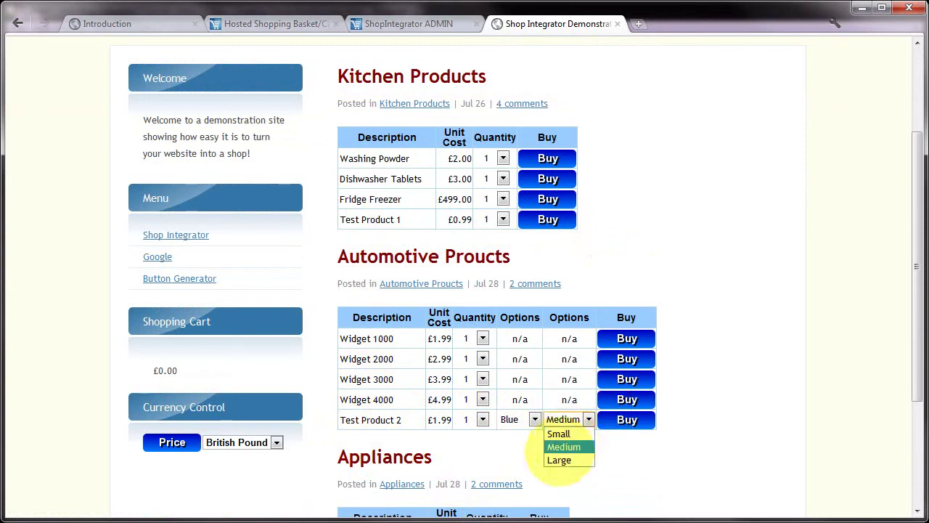
{"action": "left_click", "coordinate": [564, 447]}
{"action": "left_click", "coordinate": [532, 420]}
{"action": "left_click", "coordinate": [517, 447]}
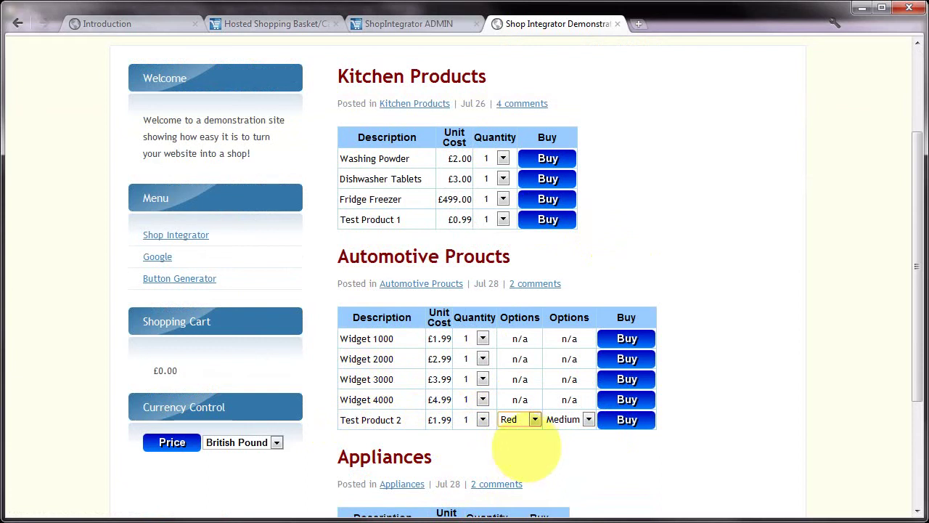
{"action": "left_click", "coordinate": [627, 420]}
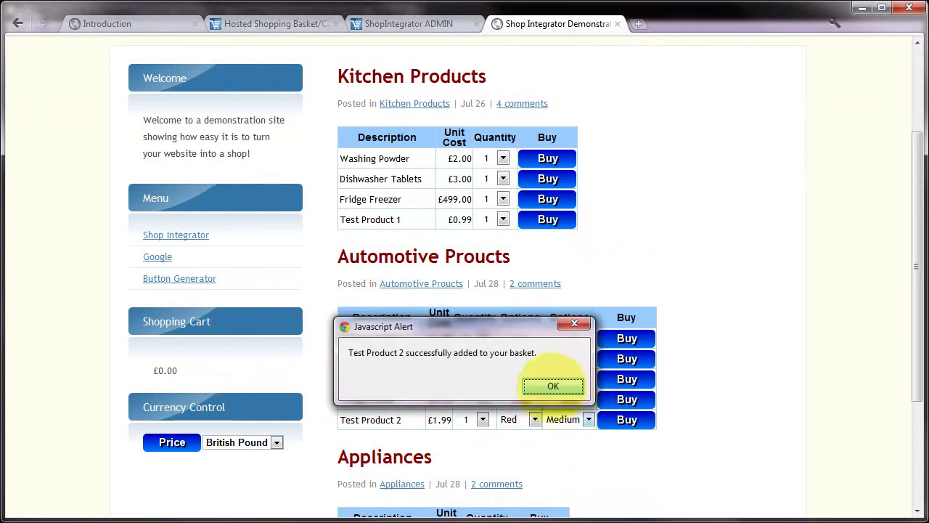
{"action": "left_click", "coordinate": [554, 386]}
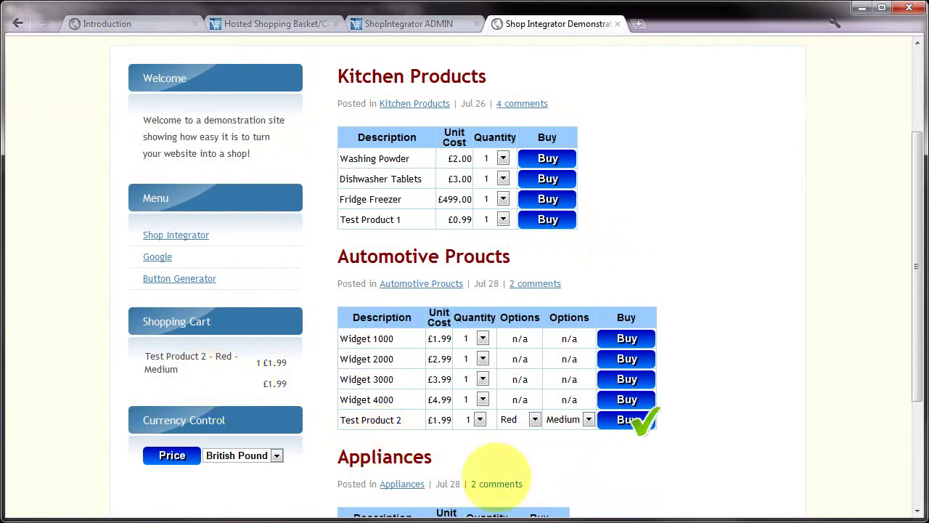
View the basket and check the colour and size listed for Test Product 2.
{"action": "scroll", "coordinate": [538, 440], "scroll_direction": "down", "scroll_amount": 1}
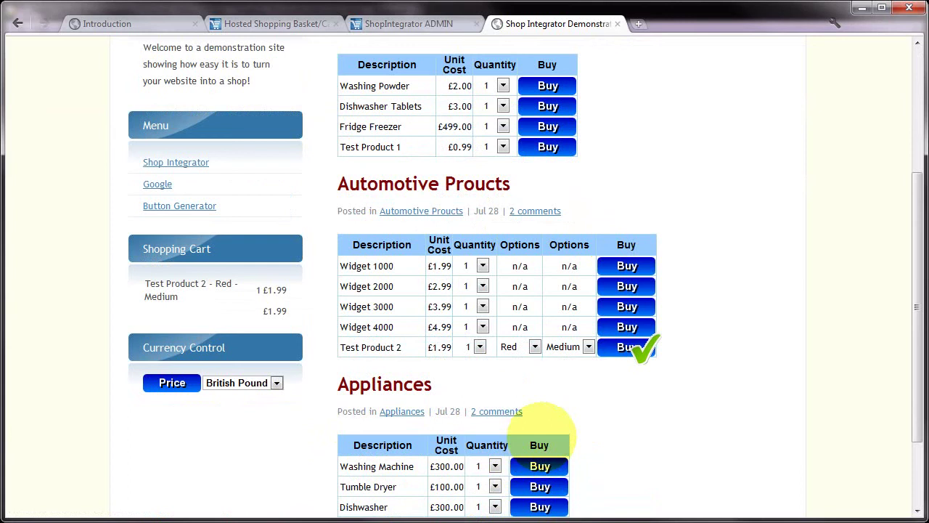
{"action": "scroll", "coordinate": [541, 436], "scroll_direction": "down", "scroll_amount": 1}
{"action": "scroll", "coordinate": [559, 337], "scroll_direction": "up", "scroll_amount": 5}
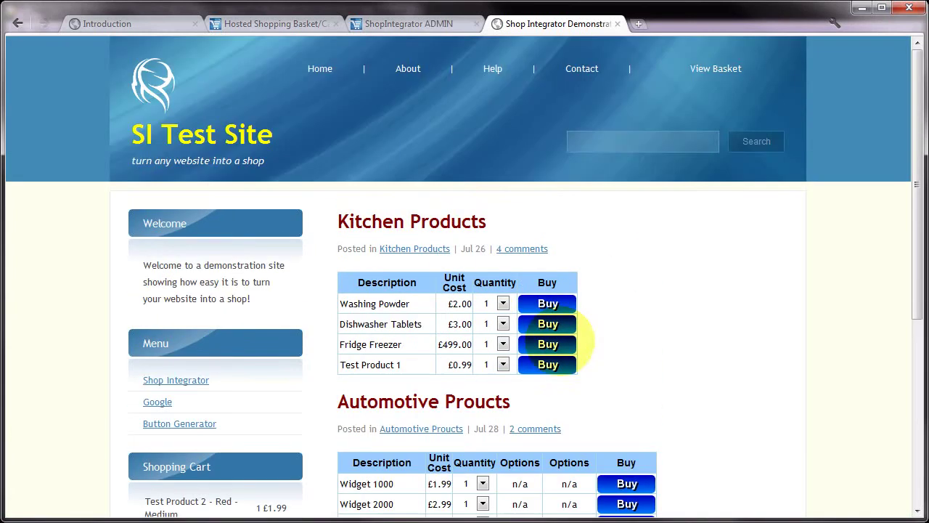
{"action": "left_click", "coordinate": [715, 67]}
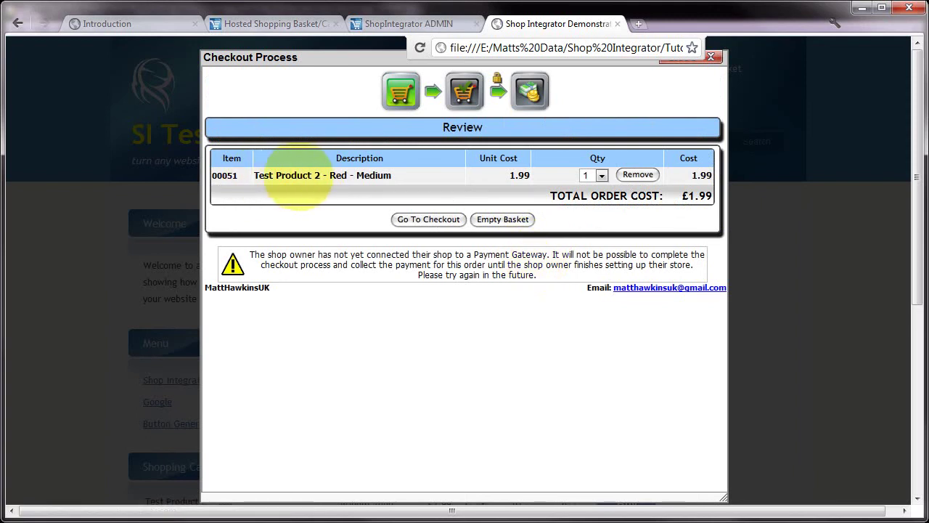
{"action": "double_click", "coordinate": [340, 175]}
{"action": "double_click", "coordinate": [374, 176]}
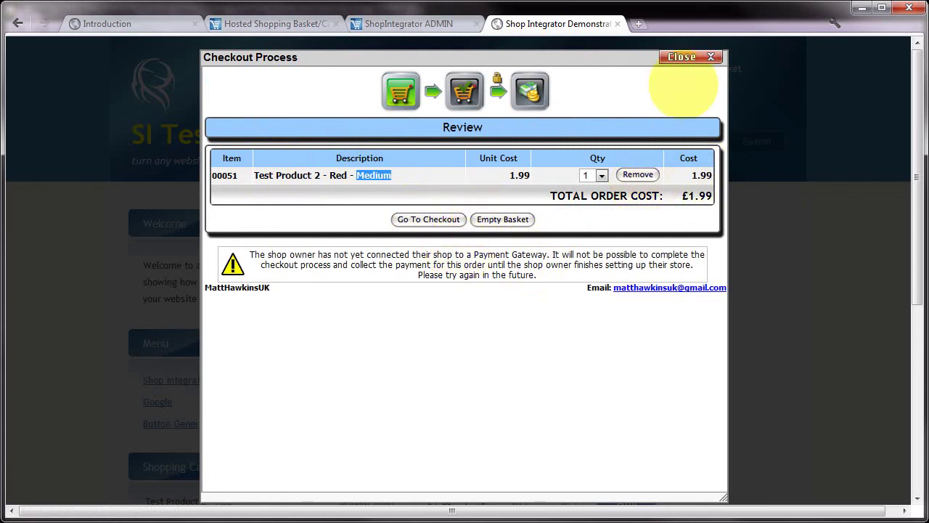
Return to the ShopIntegrator product manager, set Test Product 2's Red Small stock quantity to 0 and save the change.
{"action": "key", "text": "ctrl+shift+Tab"}
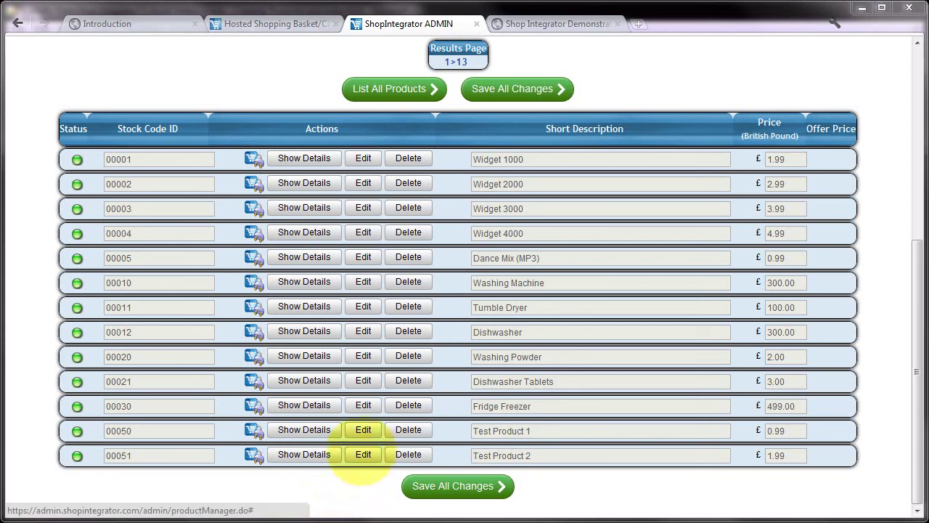
{"action": "left_click", "coordinate": [363, 454]}
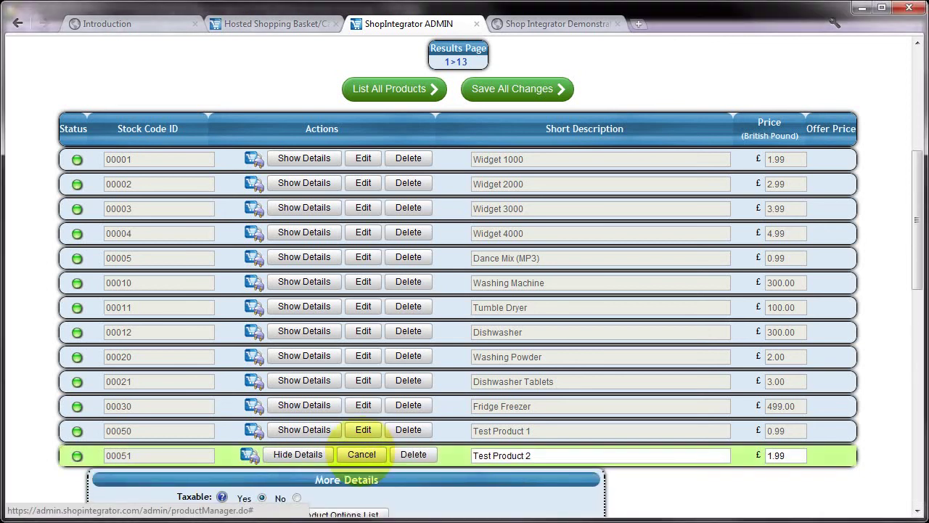
{"action": "scroll", "coordinate": [363, 435], "scroll_direction": "down", "scroll_amount": 4}
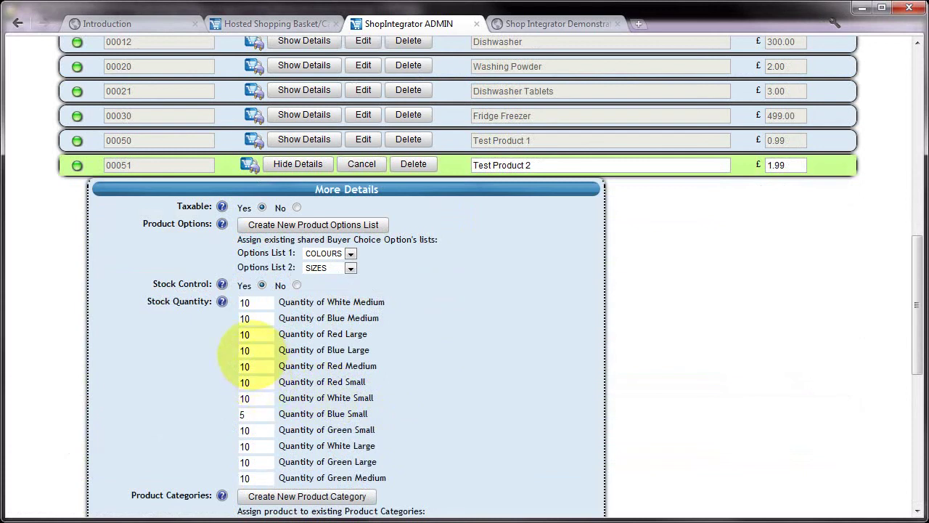
{"action": "double_click", "coordinate": [244, 382]}
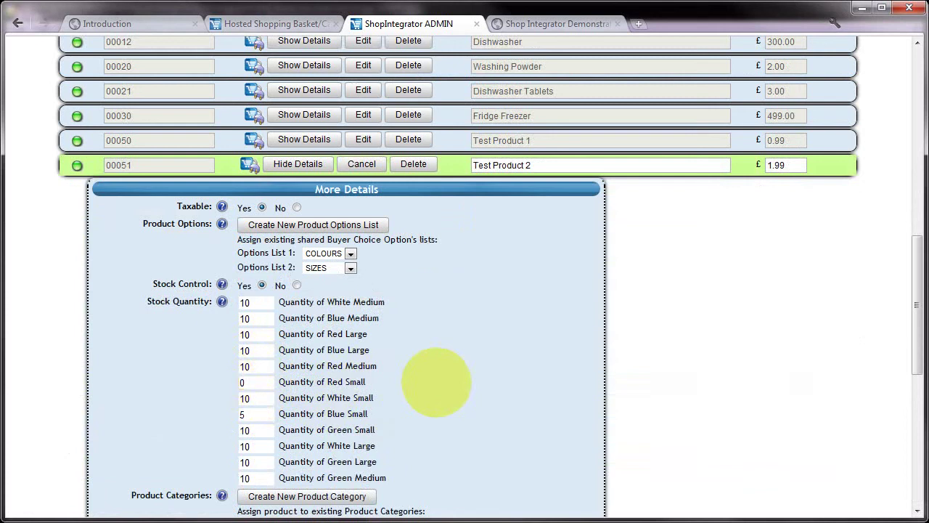
{"action": "scroll", "coordinate": [436, 382], "scroll_direction": "down", "scroll_amount": 6}
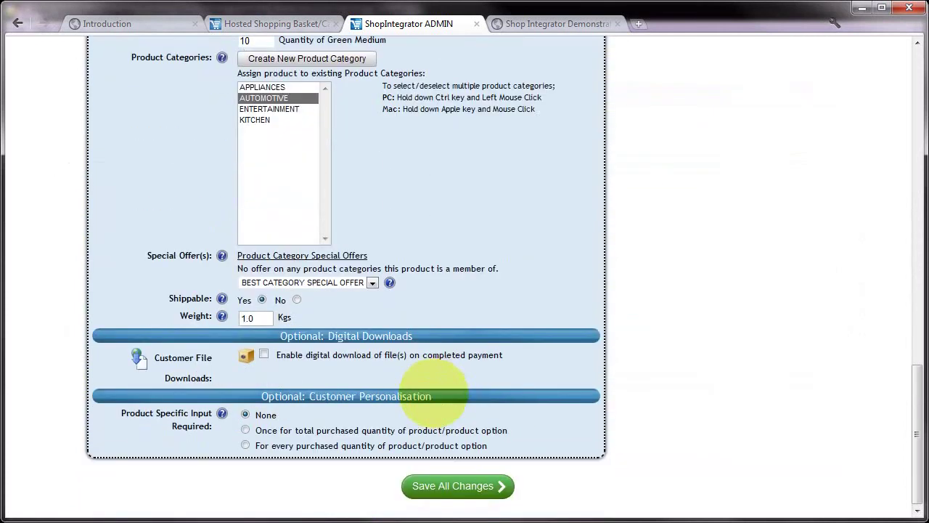
{"action": "left_click", "coordinate": [450, 487]}
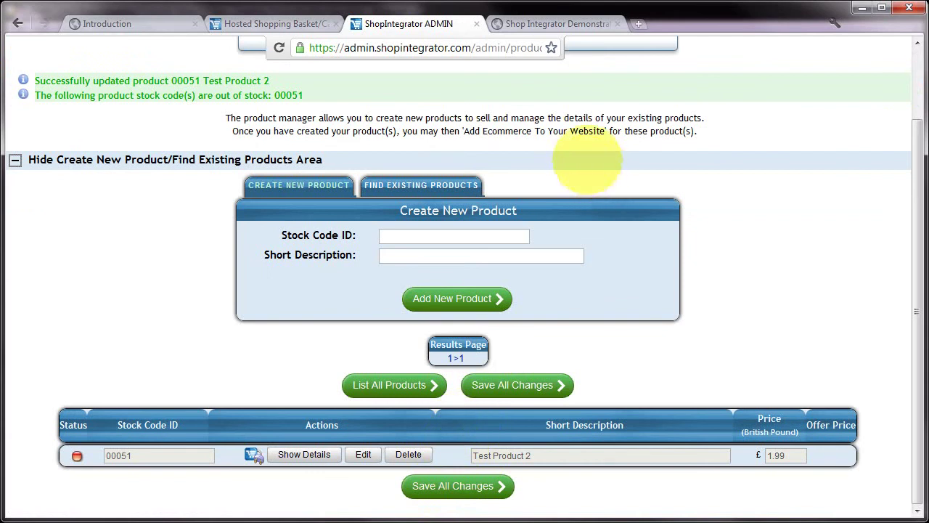
Switch to the demonstration shop site, reload it and check the availability of Test Product 2 in Red Small.
{"action": "left_click", "coordinate": [550, 24]}
{"action": "right_click", "coordinate": [643, 271]}
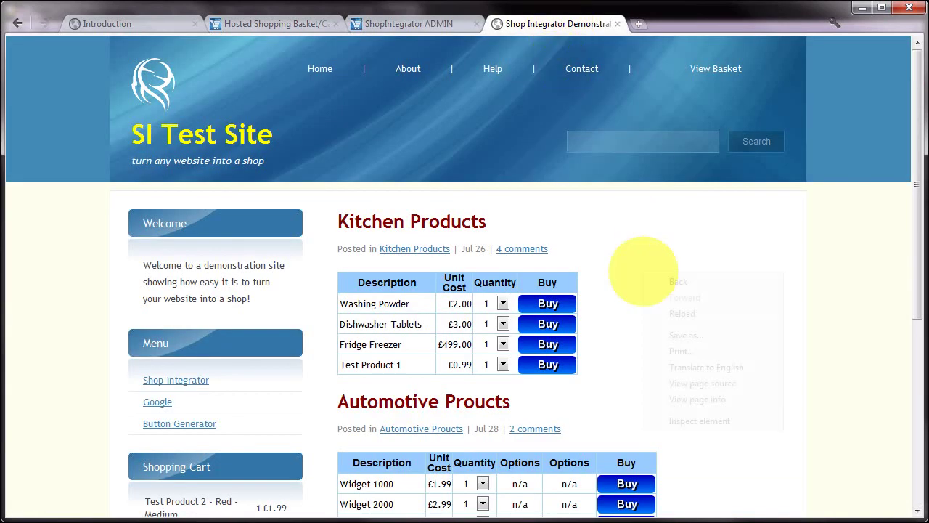
{"action": "left_click", "coordinate": [657, 312]}
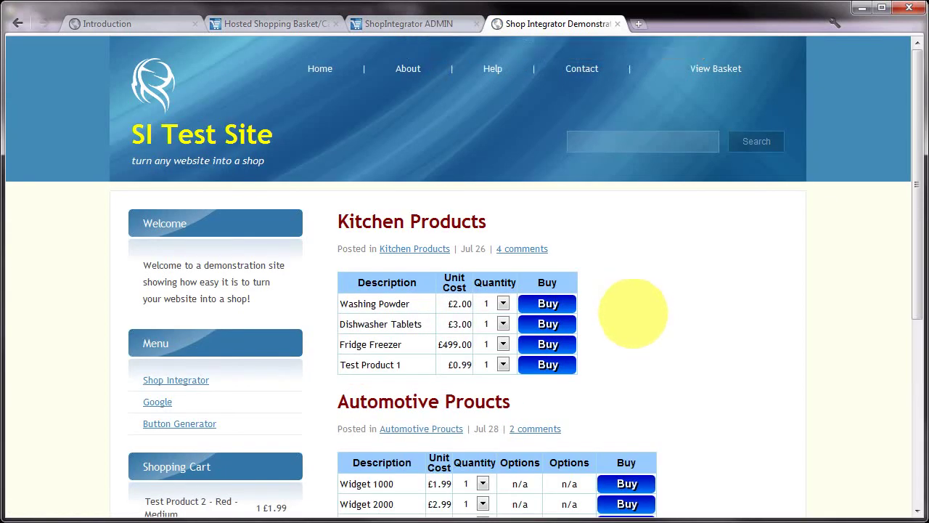
{"action": "scroll", "coordinate": [633, 313], "scroll_direction": "down", "scroll_amount": 2}
{"action": "left_click", "coordinate": [535, 419]}
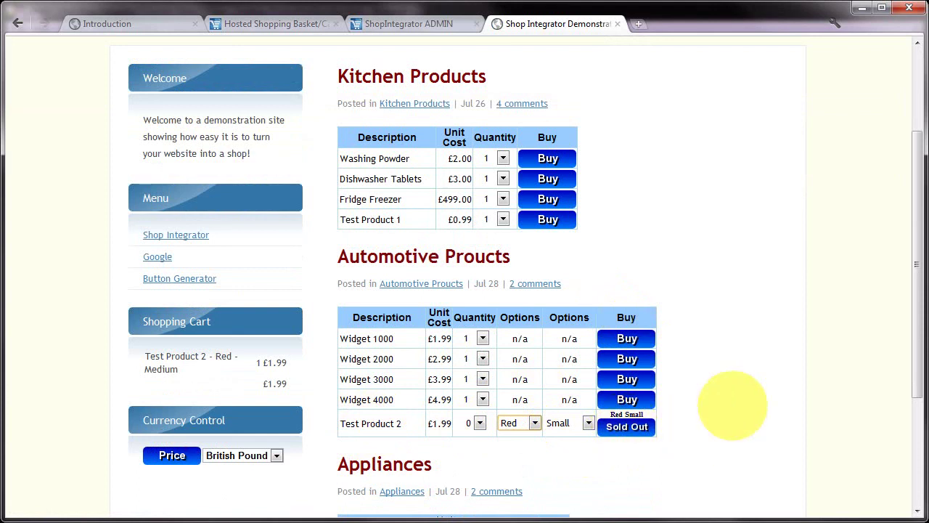
{"action": "scroll", "coordinate": [733, 401], "scroll_direction": "up", "scroll_amount": 2}
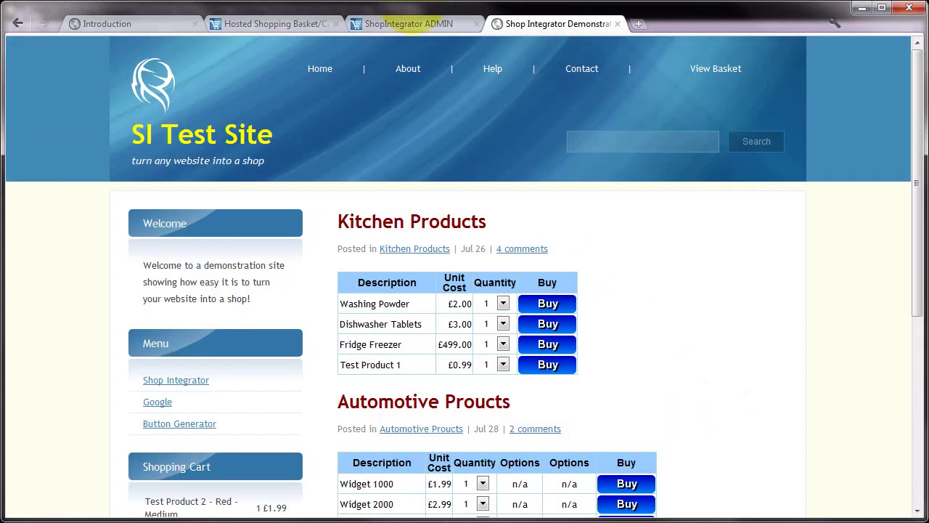